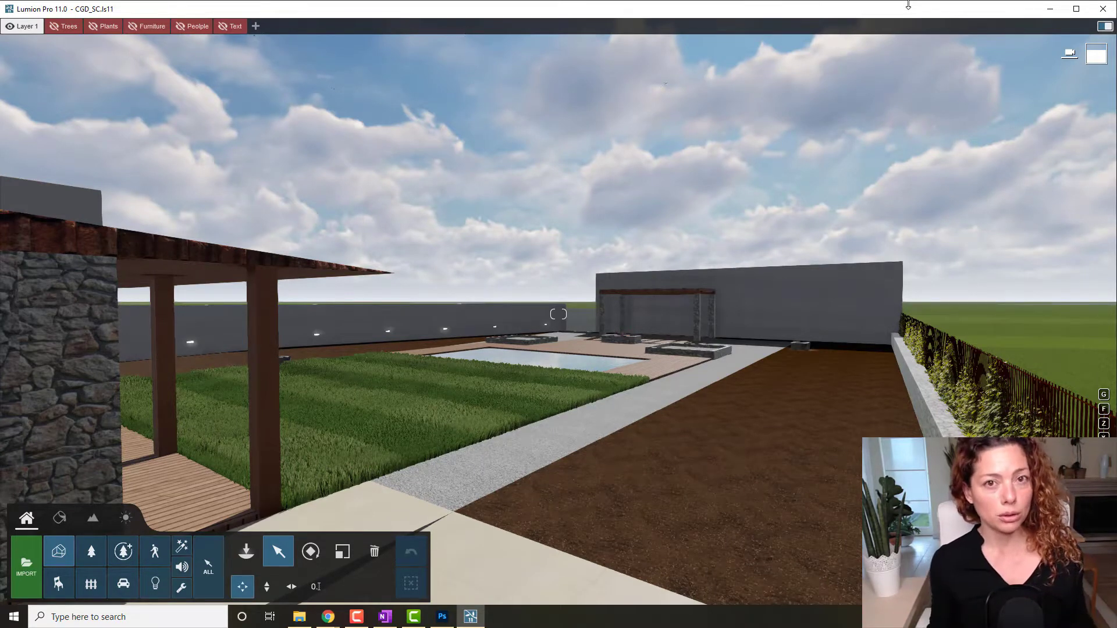
# - Turn on the Trees and Plants layers to reveal the garden's vegetation
pyautogui.click(56, 27)
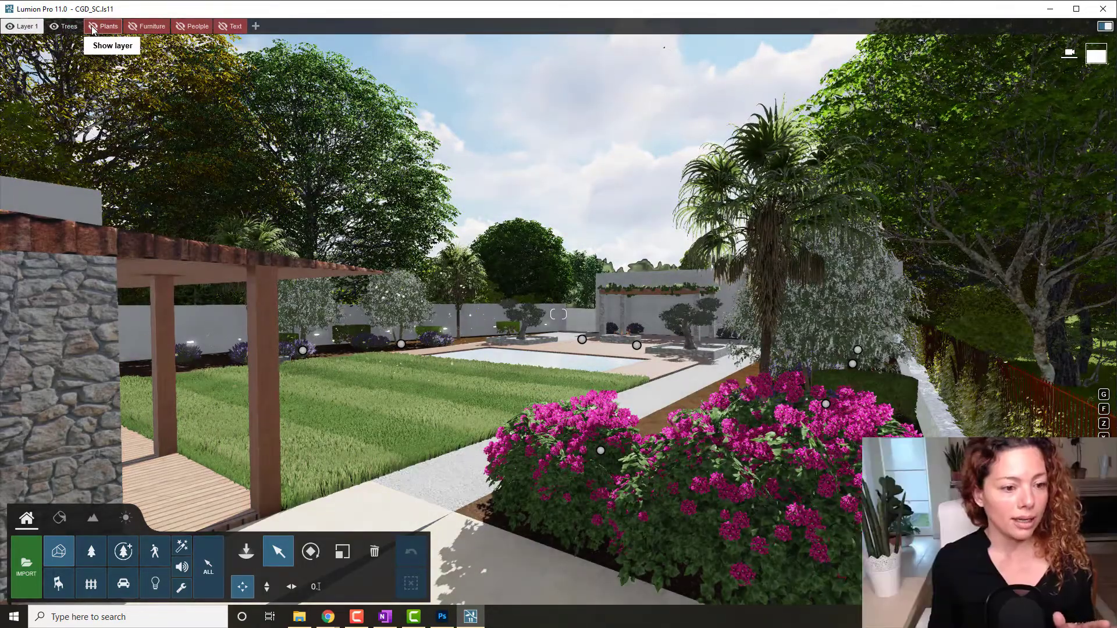
pyautogui.click(93, 27)
pyautogui.press('w')
pyautogui.moveTo(224, 63); pyautogui.dragTo(79, 159, button='right')
pyautogui.press('w')
pyautogui.moveTo(558, 314); pyautogui.dragTo(617, 253, button='right')
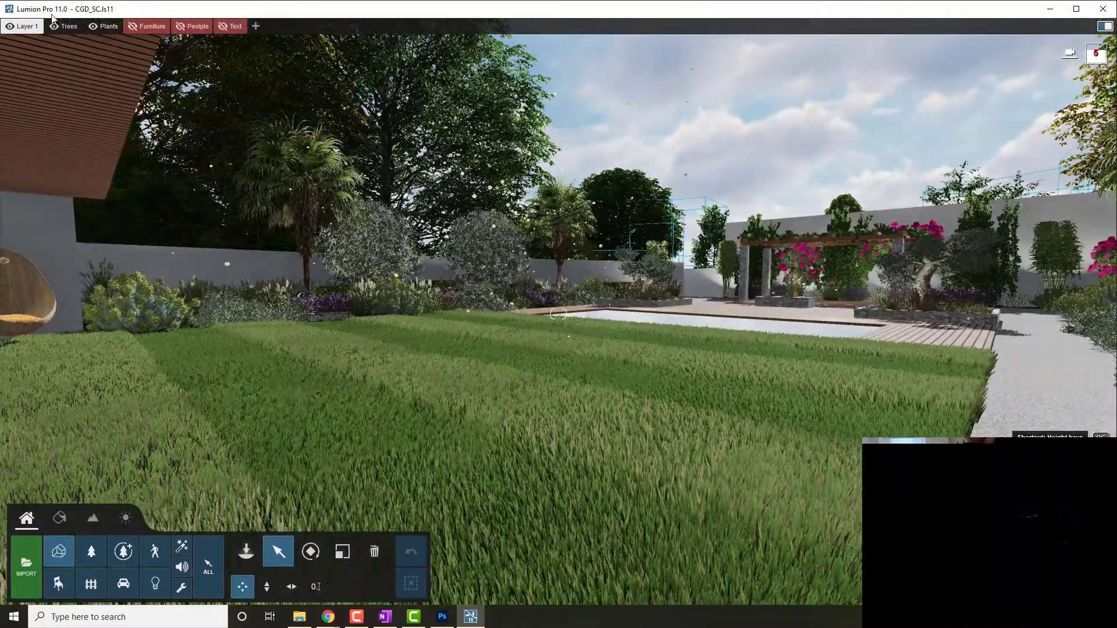
# - Turn on the Furniture, People and Text layers to complete the garden scene
pyautogui.click(134, 26)
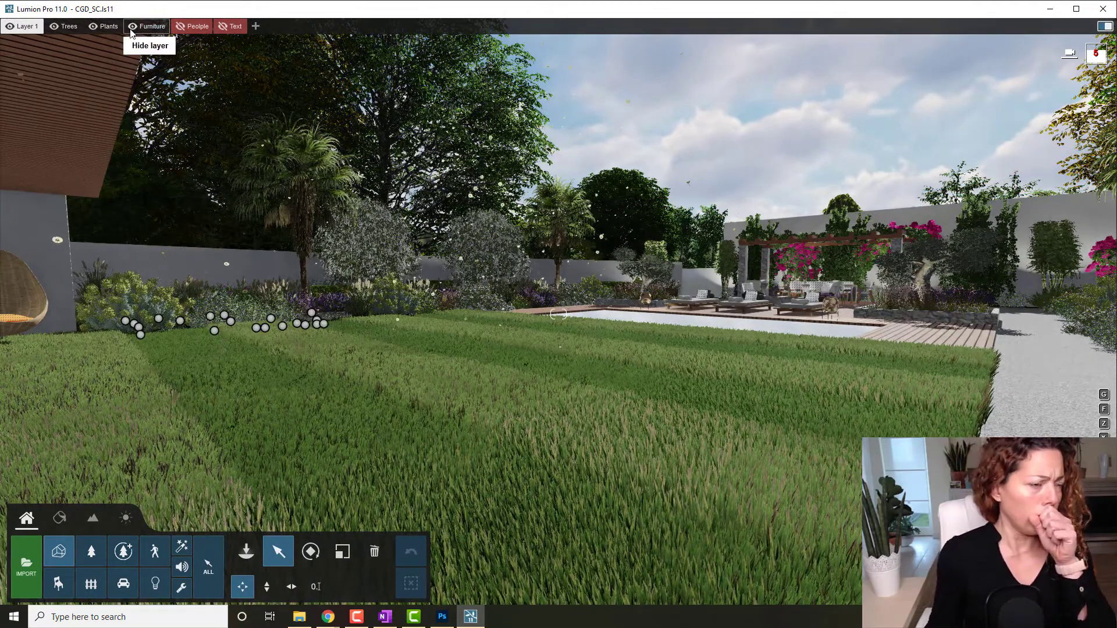
pyautogui.click(180, 26)
pyautogui.moveTo(559, 314); pyautogui.dragTo(861, 349, button='right')
pyautogui.press('w')
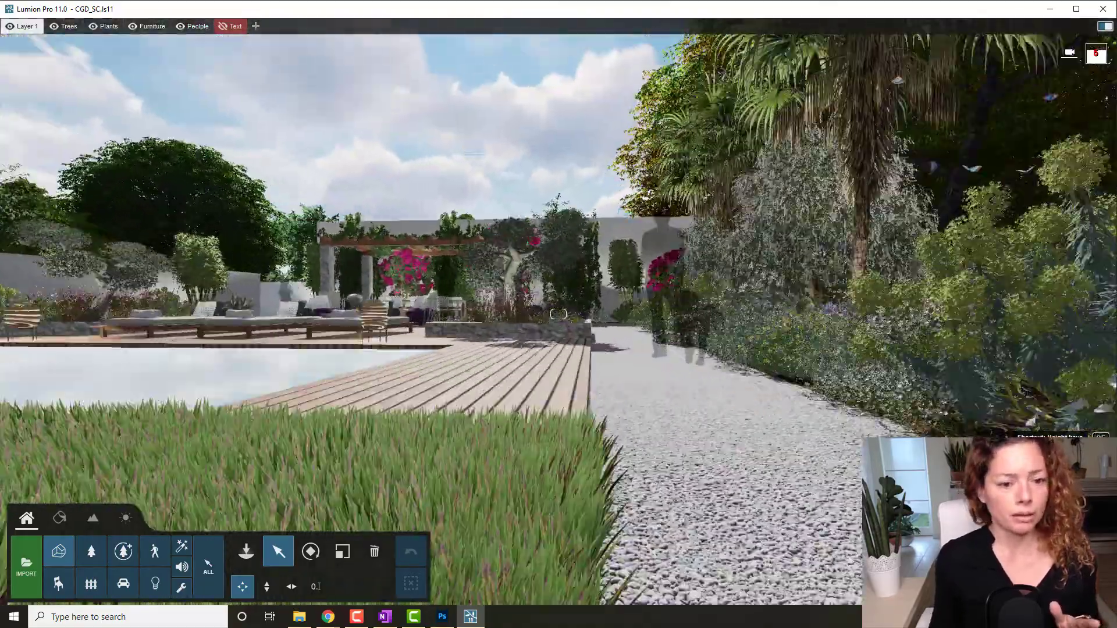
pyautogui.press('w')
pyautogui.press('q')
pyautogui.moveTo(559, 314); pyautogui.dragTo(567, 576, button='right')
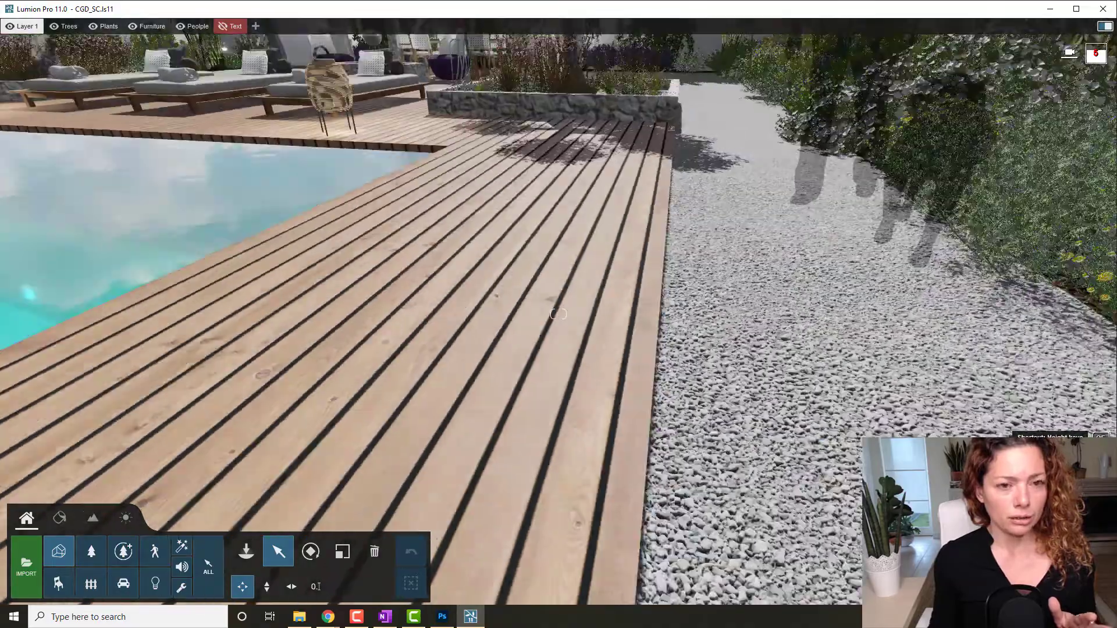
pyautogui.press('s')
pyautogui.press('s')
pyautogui.moveTo(551, 315); pyautogui.dragTo(546, 221, button='right')
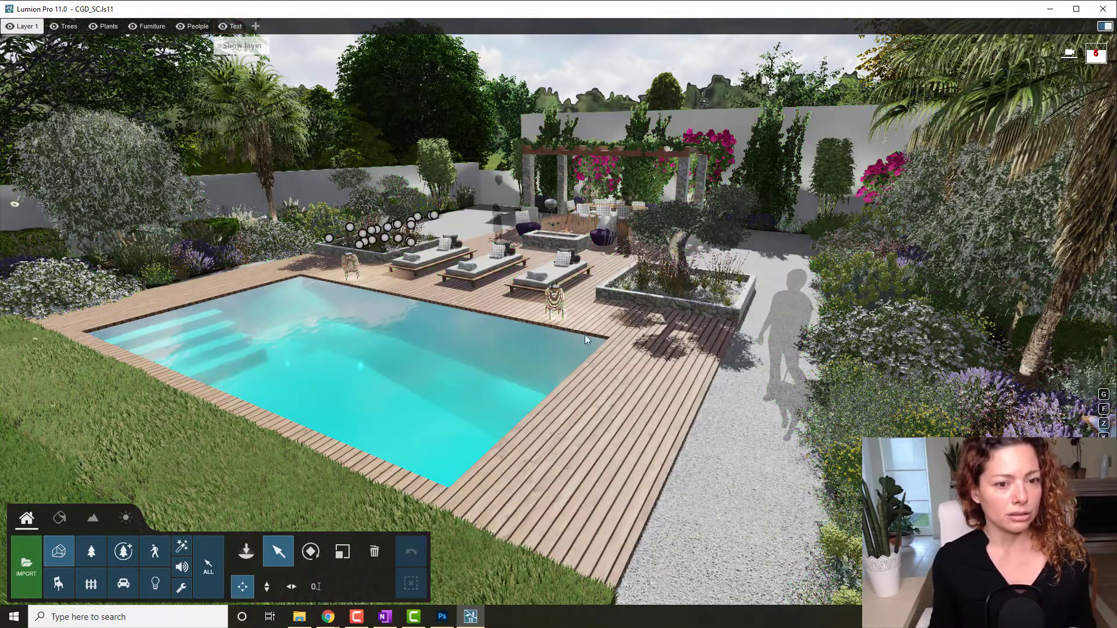
# - Examine the pool deck, fire pit seating, outdoor dining pergola and the house facade across the pool
pyautogui.press('w')
pyautogui.moveTo(558, 314); pyautogui.dragTo(654, 314, button='right')
pyautogui.press('w')
pyautogui.press('w')
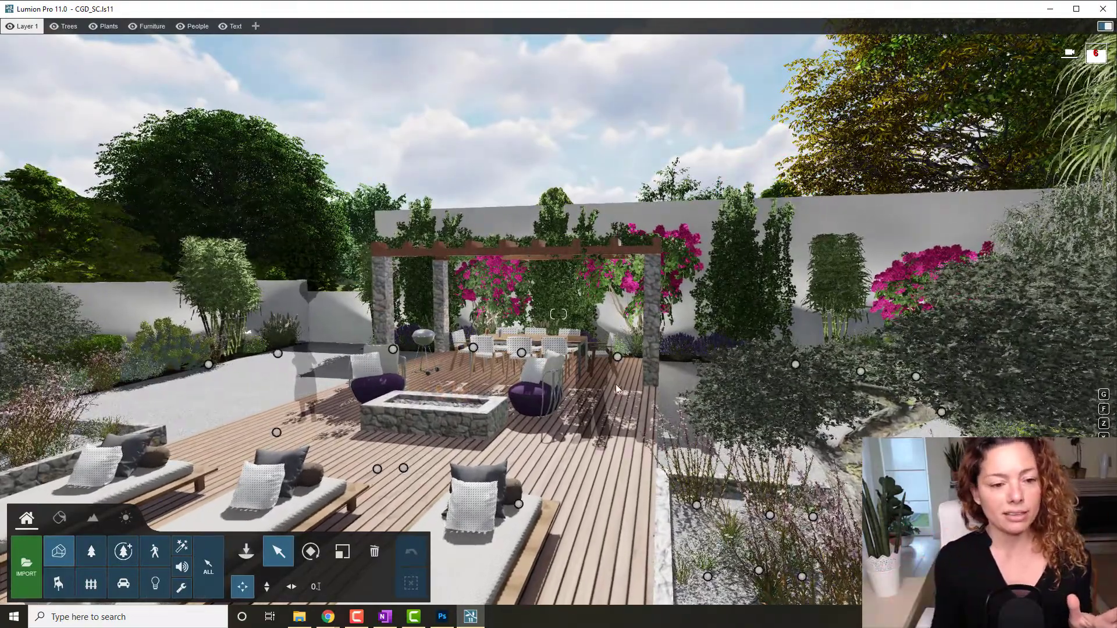
pyautogui.moveTo(559, 314); pyautogui.dragTo(488, 290, button='right')
pyautogui.press('w')
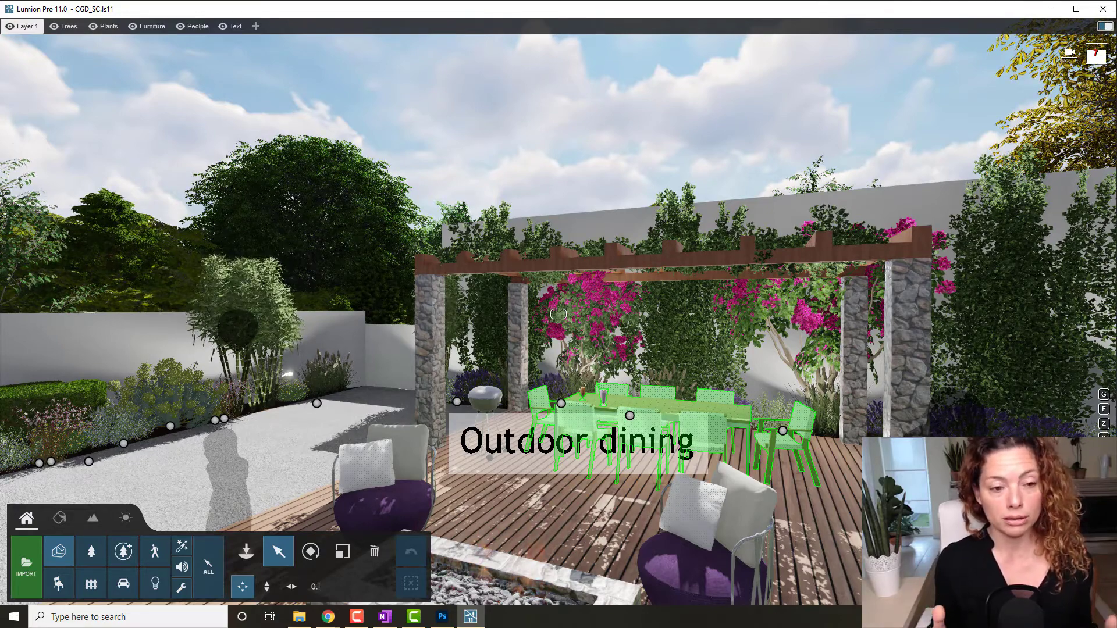
pyautogui.moveTo(707, 352); pyautogui.dragTo(267, 353, button='right')
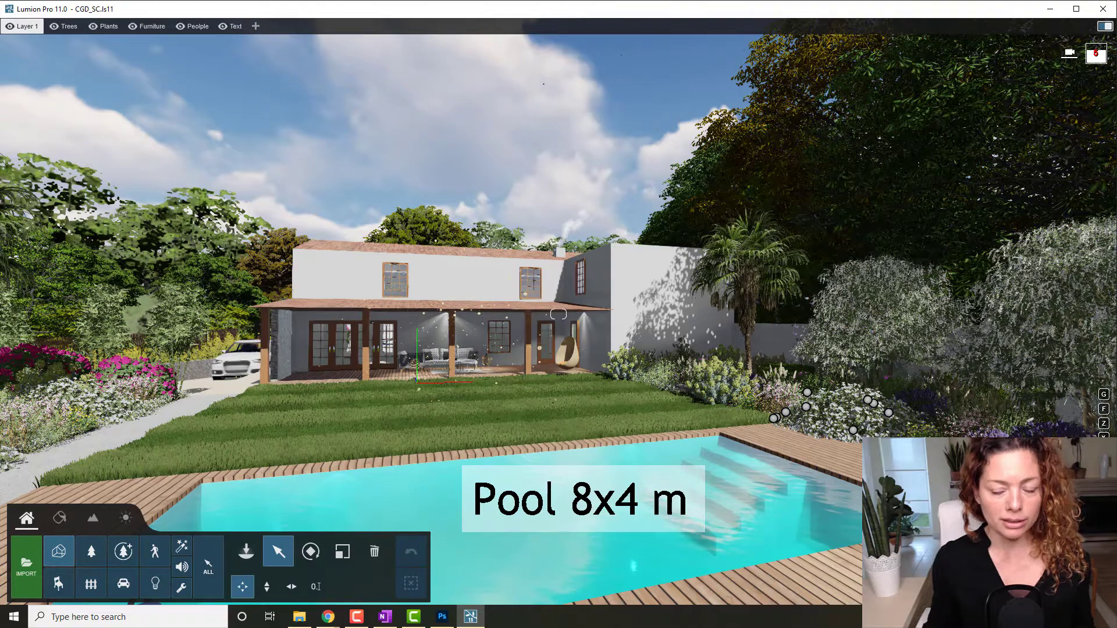
# - Switch to panorama mode and remove the existing Deck Panorama
pyautogui.click(1101, 556)
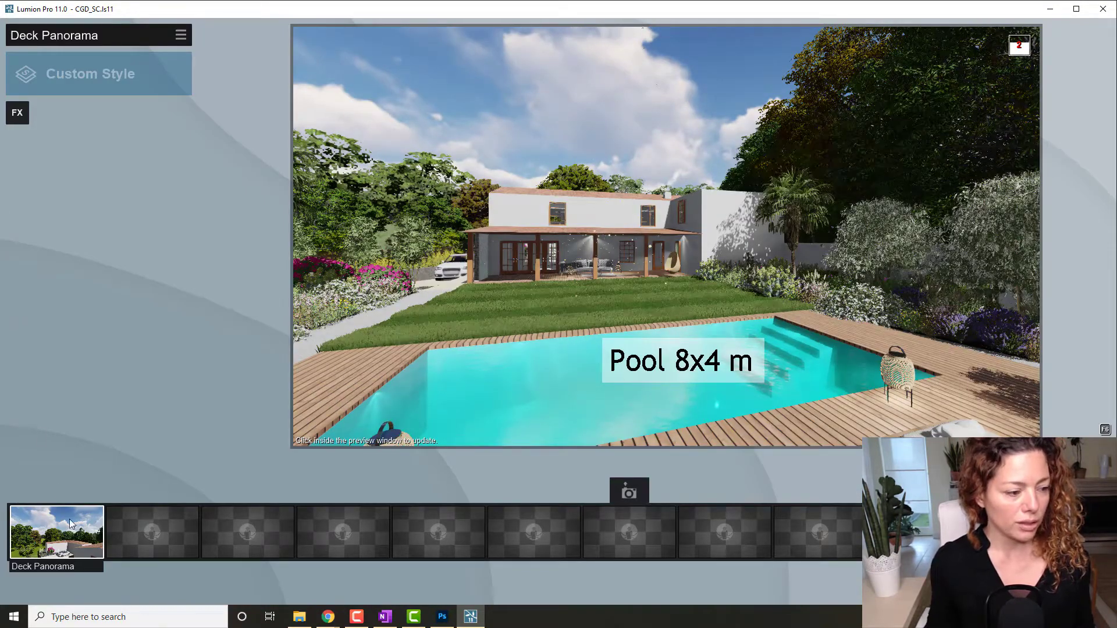
pyautogui.moveTo(21, 541)
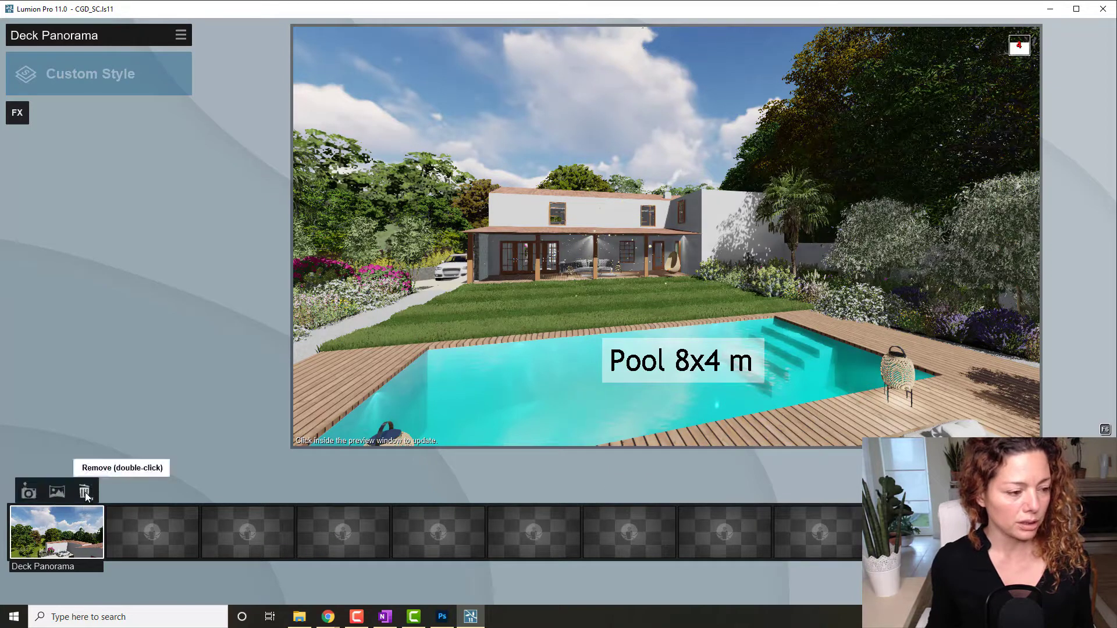
pyautogui.doubleClick(84, 494)
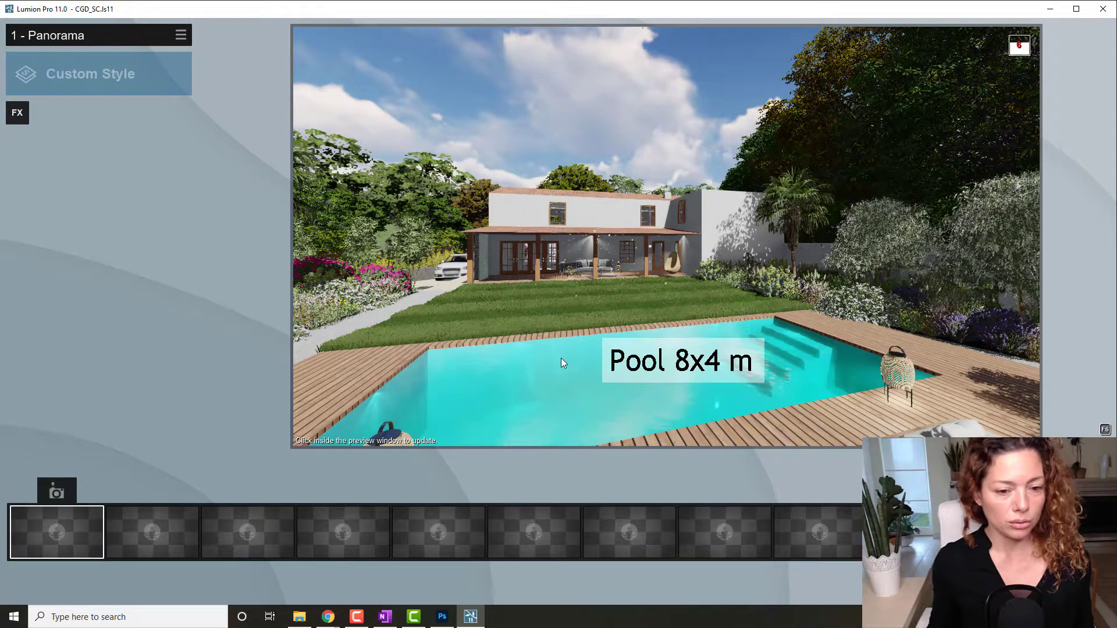
# - Store the first panorama at the outdoor social area's porch, with the camera levelled horizontally and the eye level at 1.70 m
pyautogui.moveTo(518, 313)
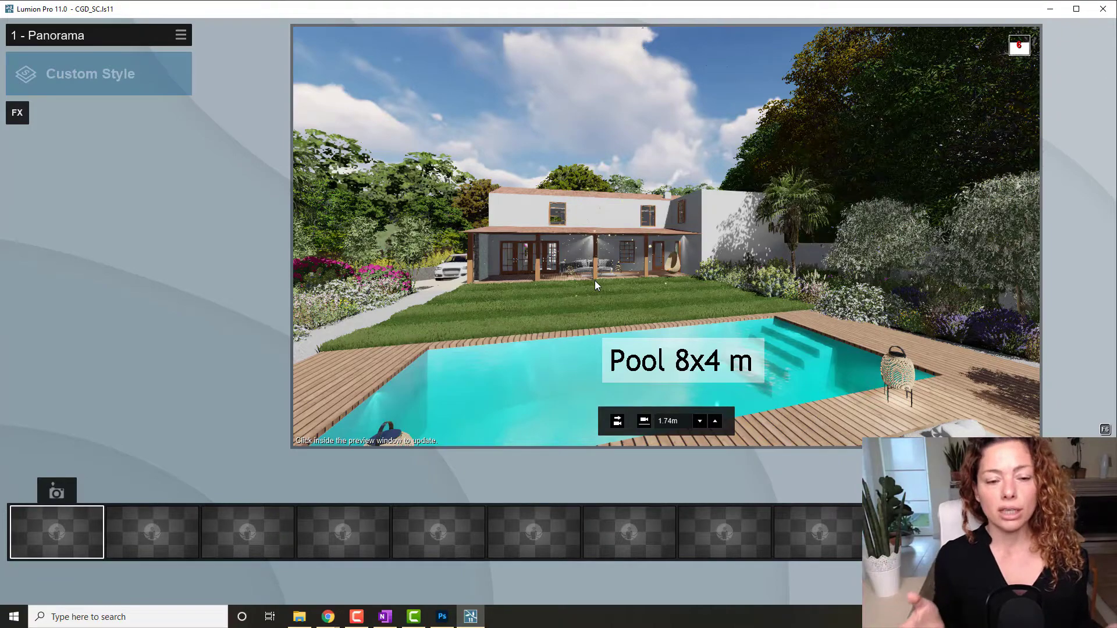
pyautogui.moveTo(666, 236); pyautogui.dragTo(677, 161, button='right')
pyautogui.press('w')
pyautogui.press('w')
pyautogui.press('w')
pyautogui.press('w')
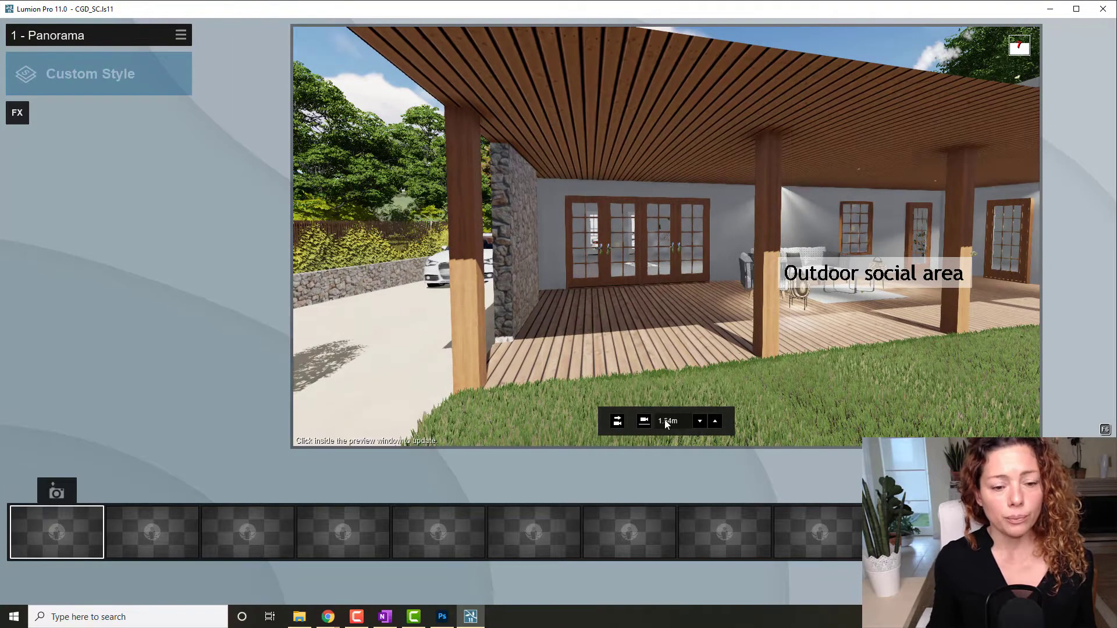
pyautogui.click(617, 423)
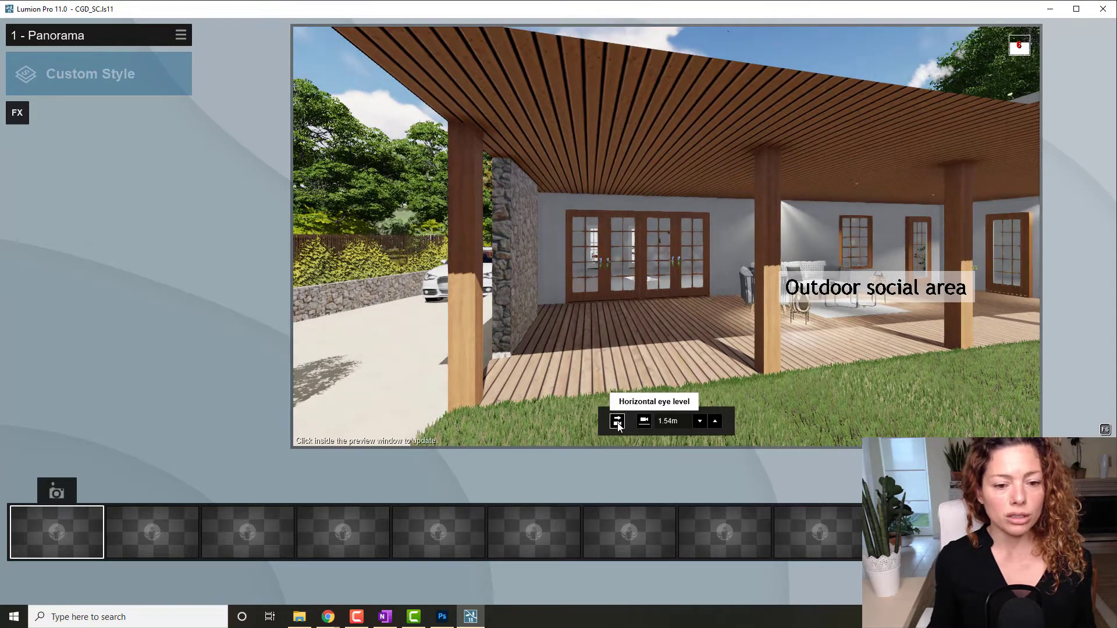
pyautogui.click(645, 422)
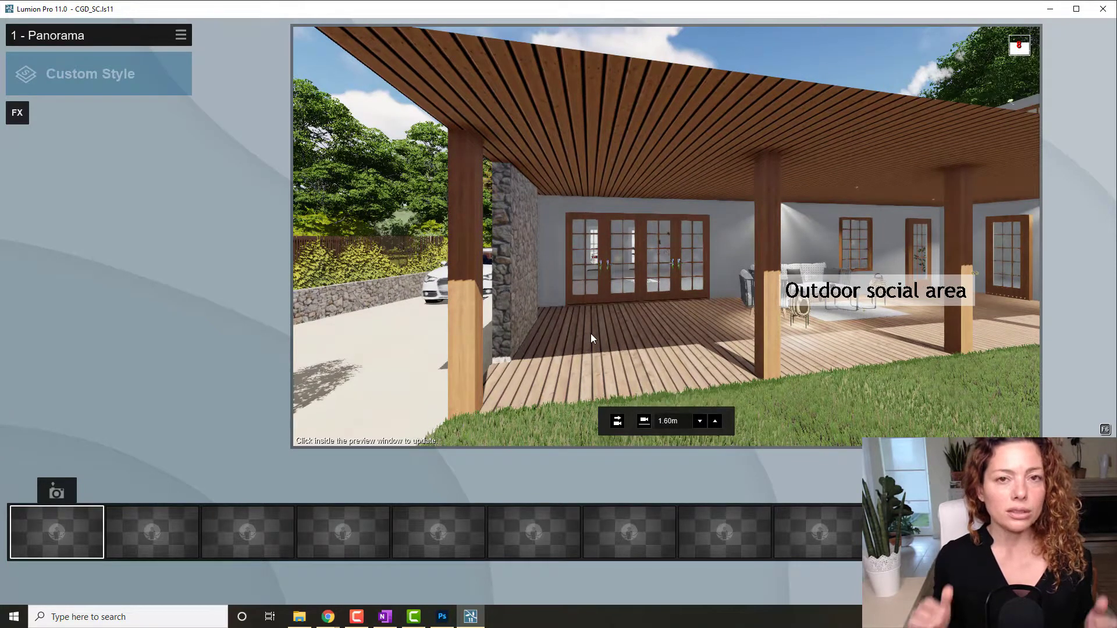
pyautogui.click(714, 422)
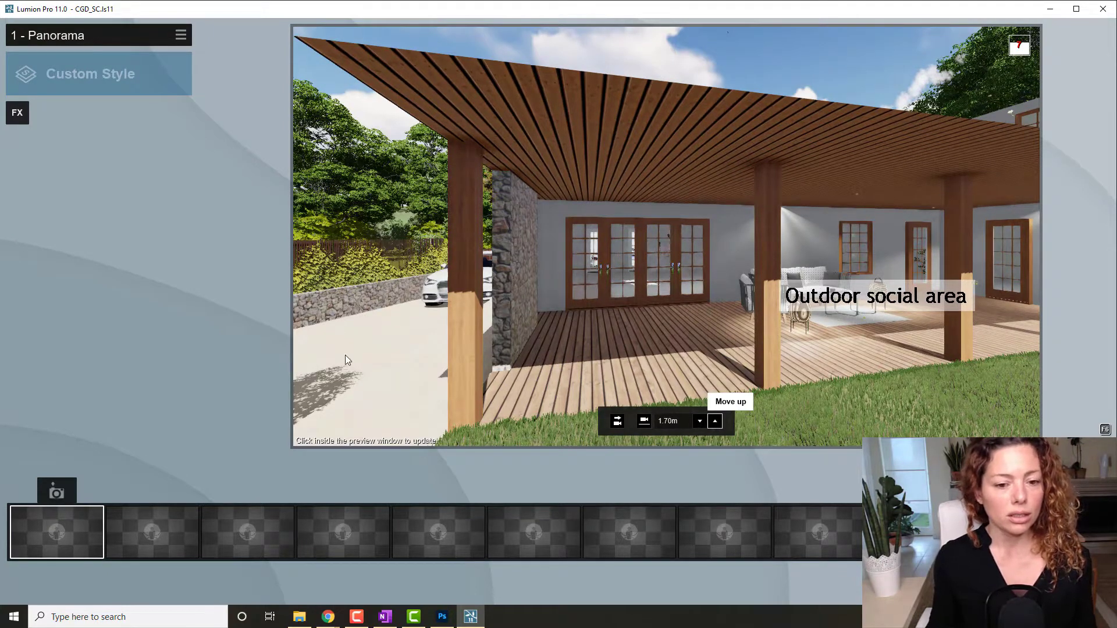
pyautogui.click(89, 494)
# - Add a Real Skies effect to the first panorama using the Cloudy 4 sky
pyautogui.moveTo(460, 382)
pyautogui.mouseDown(button='right')
pyautogui.moveTo(462, 302)
pyautogui.moveTo(483, 233)
pyautogui.moveTo(552, 215)
pyautogui.moveTo(622, 233)
pyautogui.moveTo(693, 280)
pyautogui.moveTo(716, 355)
pyautogui.moveTo(693, 389)
pyautogui.moveTo(663, 401)
pyautogui.moveTo(593, 378)
pyautogui.moveTo(465, 372)
pyautogui.moveTo(344, 242)
pyautogui.moveTo(341, 355)
pyautogui.moveTo(446, 375)
pyautogui.mouseUp(button='right')
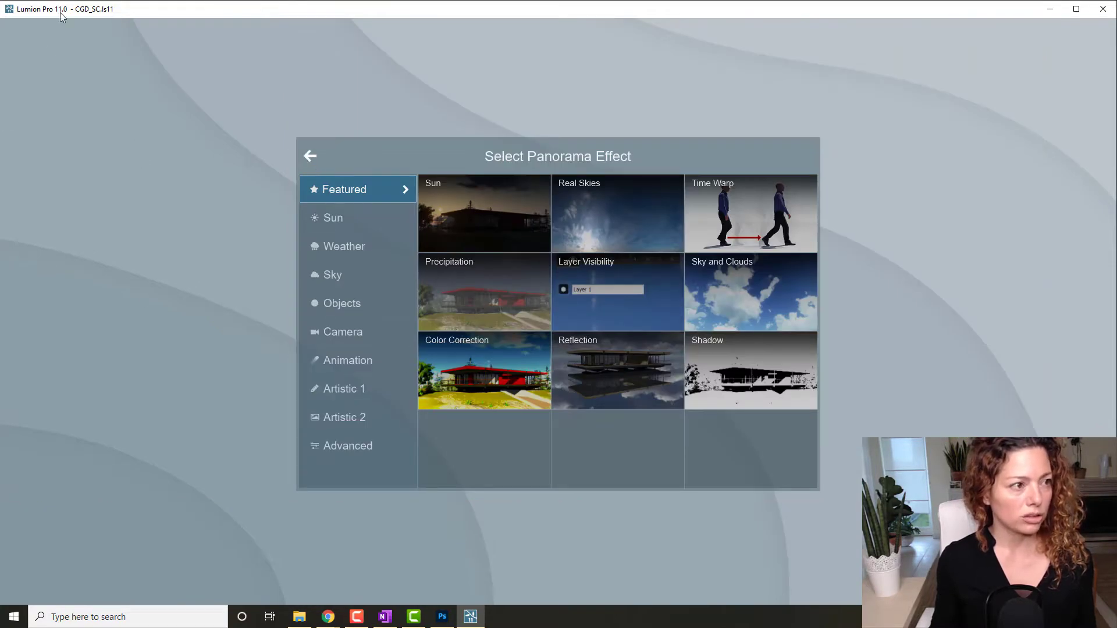
pyautogui.click(74, 176)
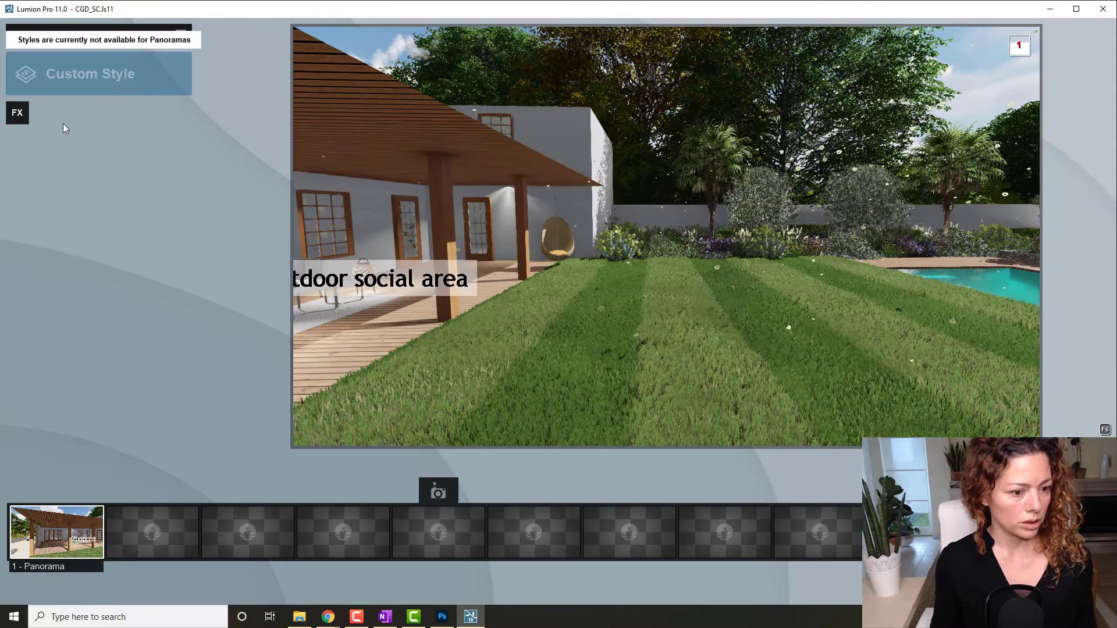
pyautogui.click(17, 112)
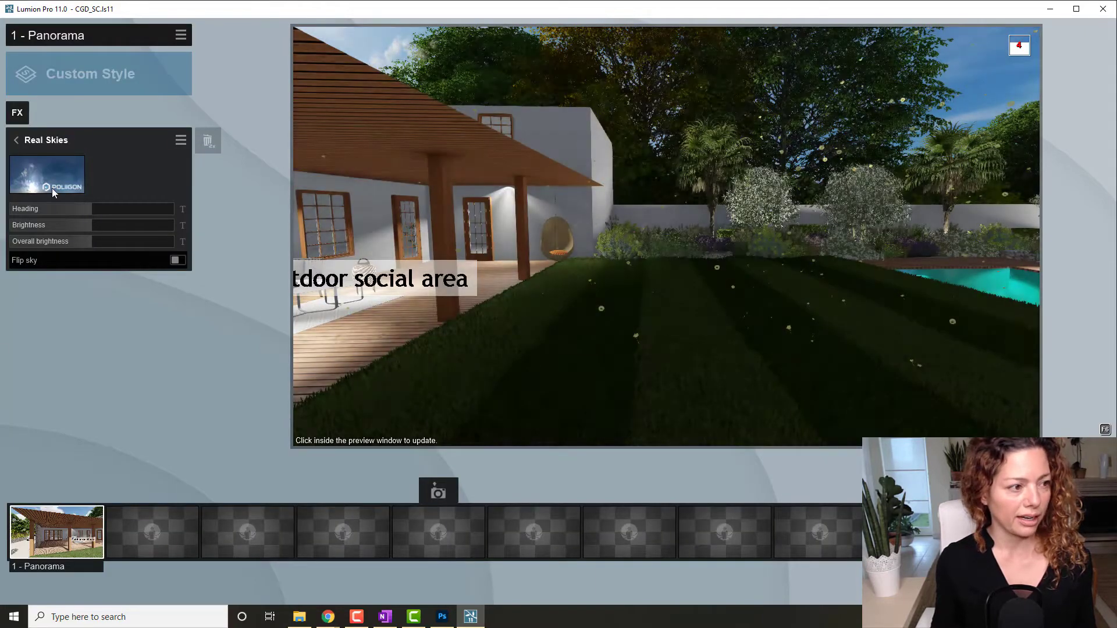
pyautogui.click(51, 187)
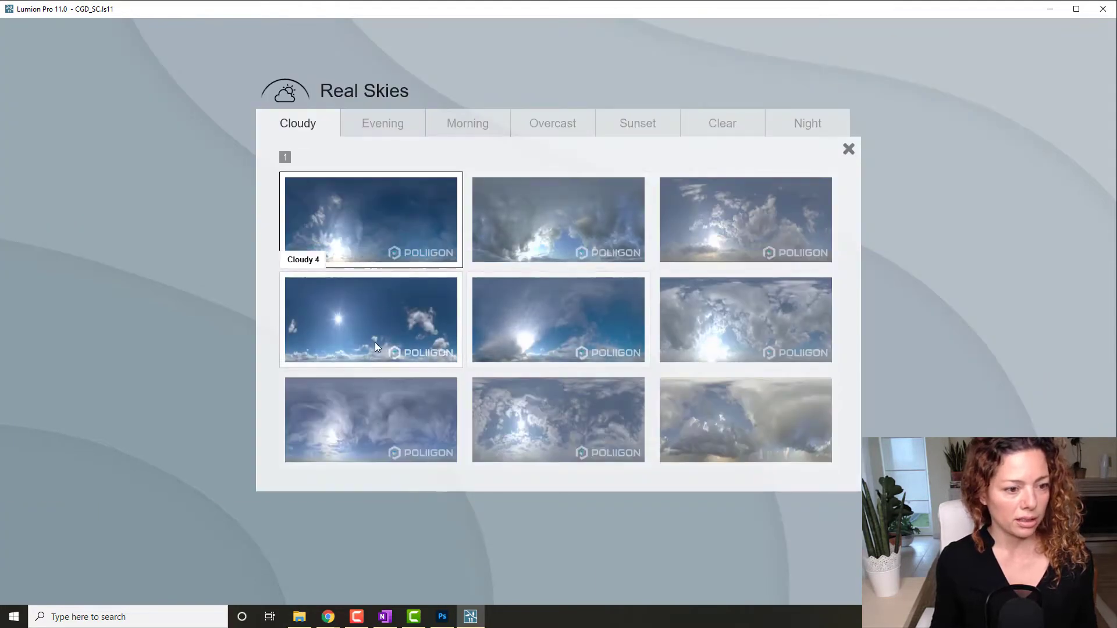
pyautogui.click(1, 397)
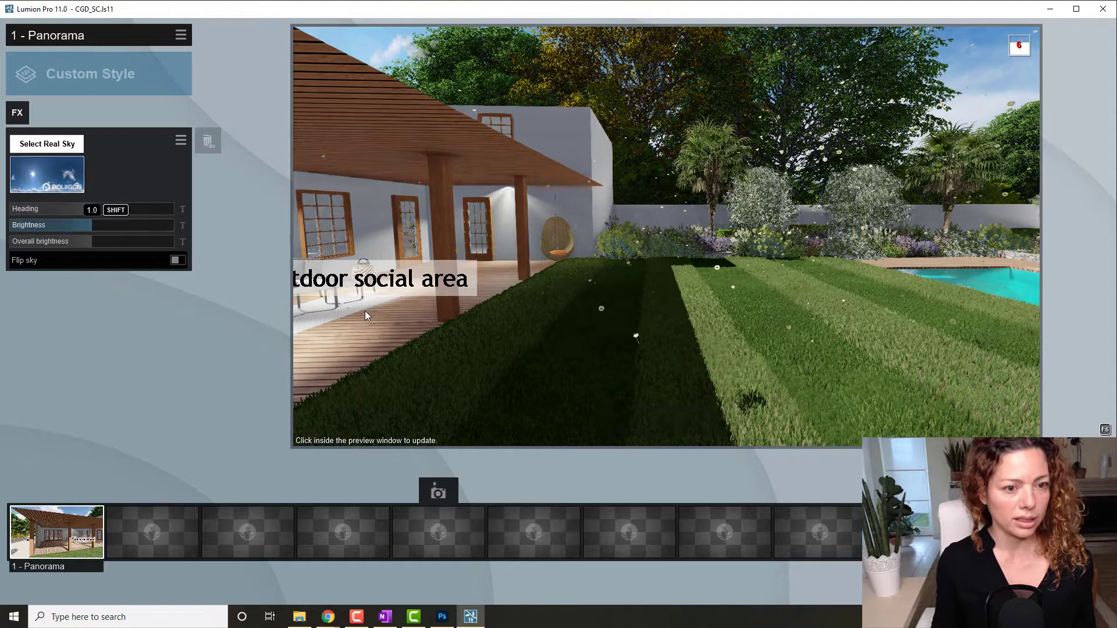
pyautogui.moveTo(666, 237); pyautogui.dragTo(777, 220, button='right')
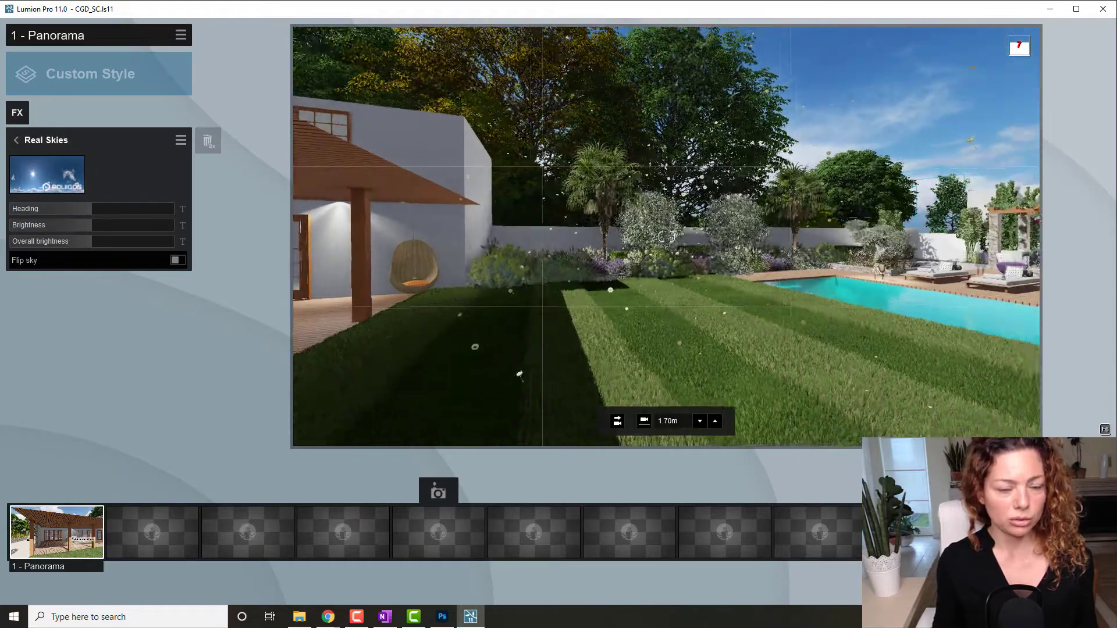
# - Add a Reflection effect to the first panorama and place a reflection plane on the pool water
pyautogui.click(16, 141)
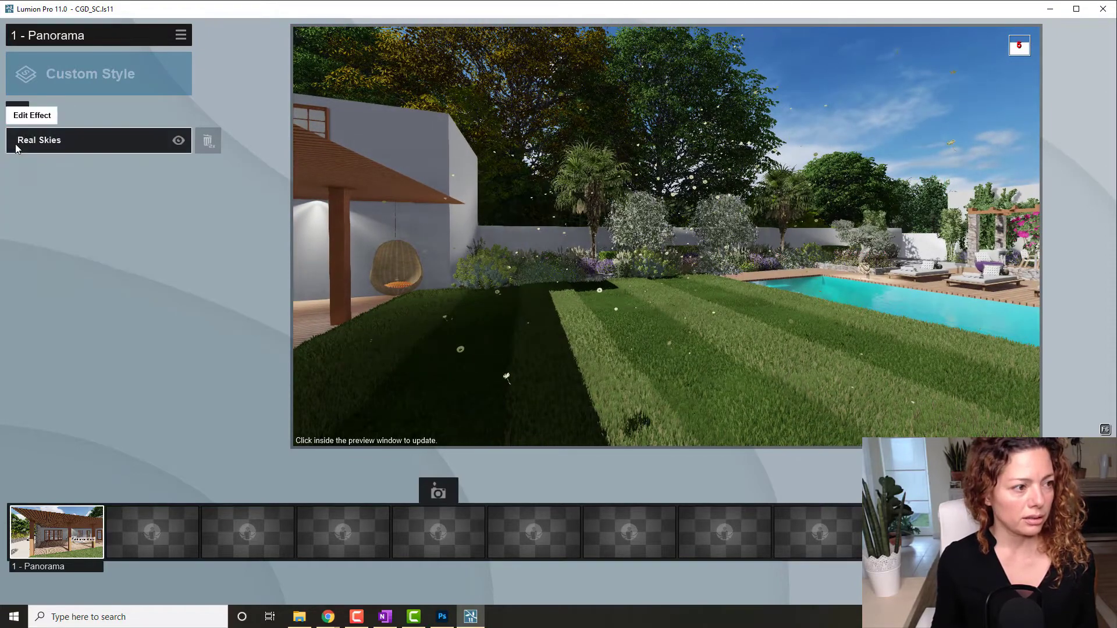
pyautogui.click(17, 112)
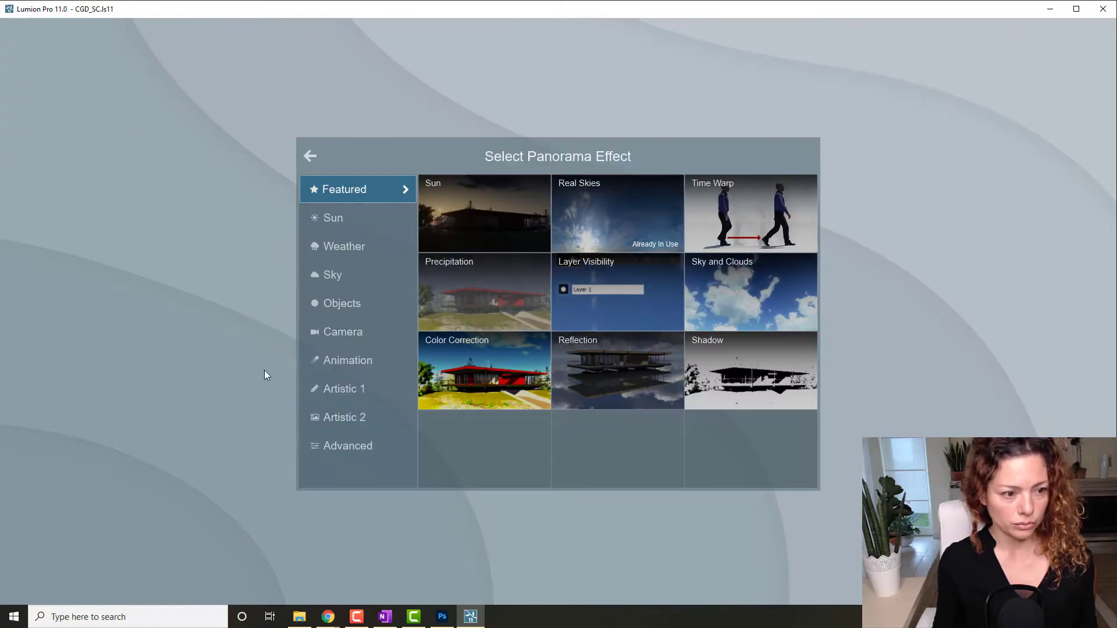
pyautogui.click(344, 447)
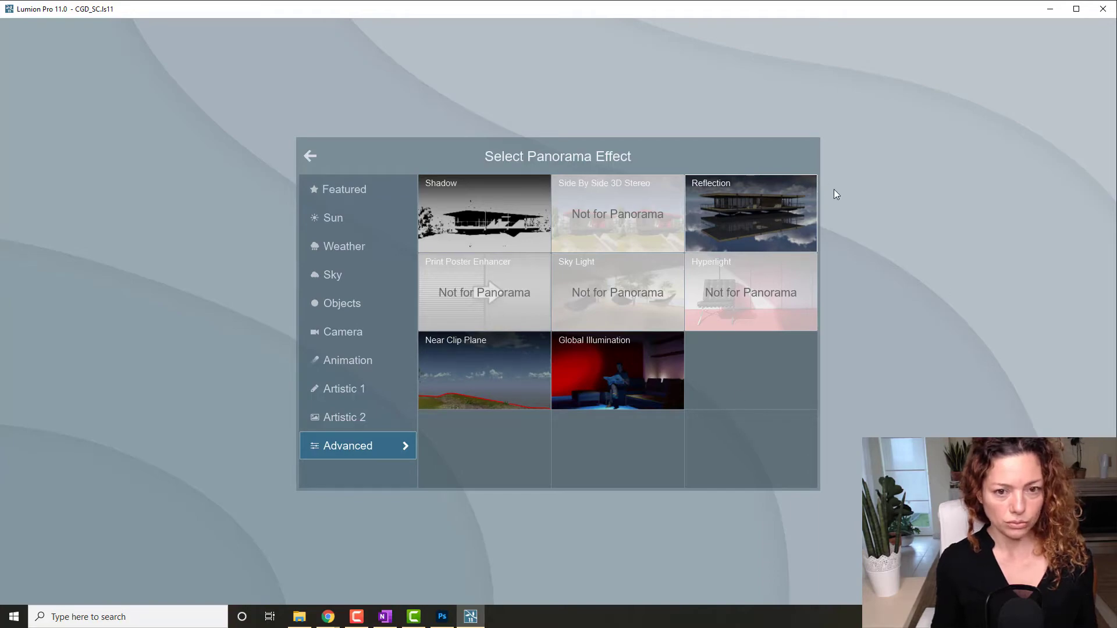
pyautogui.click(756, 232)
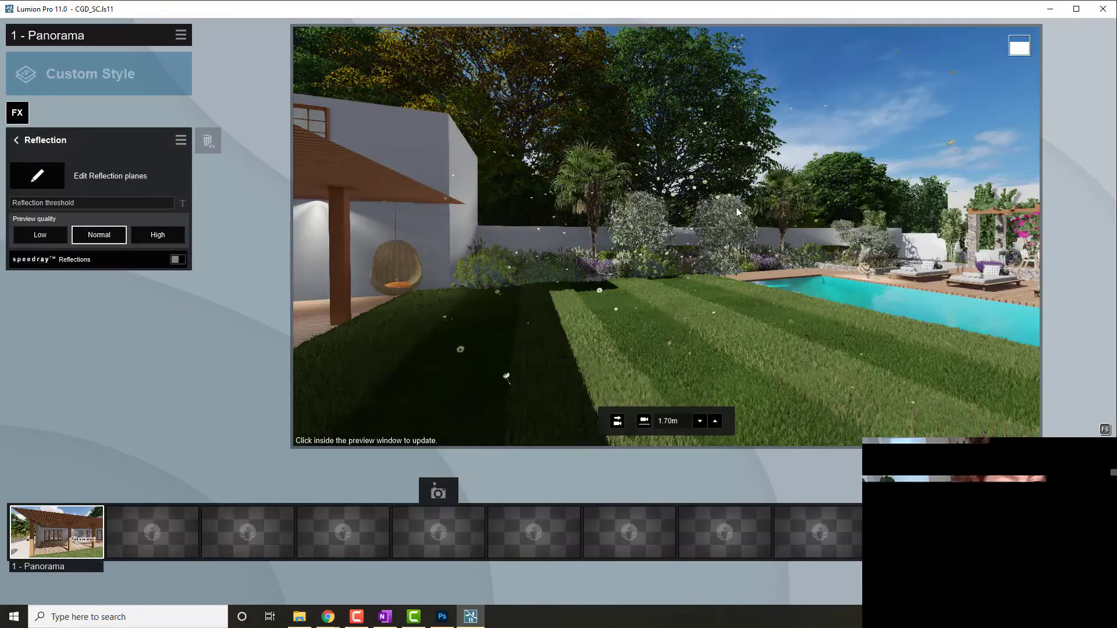
pyautogui.click(47, 174)
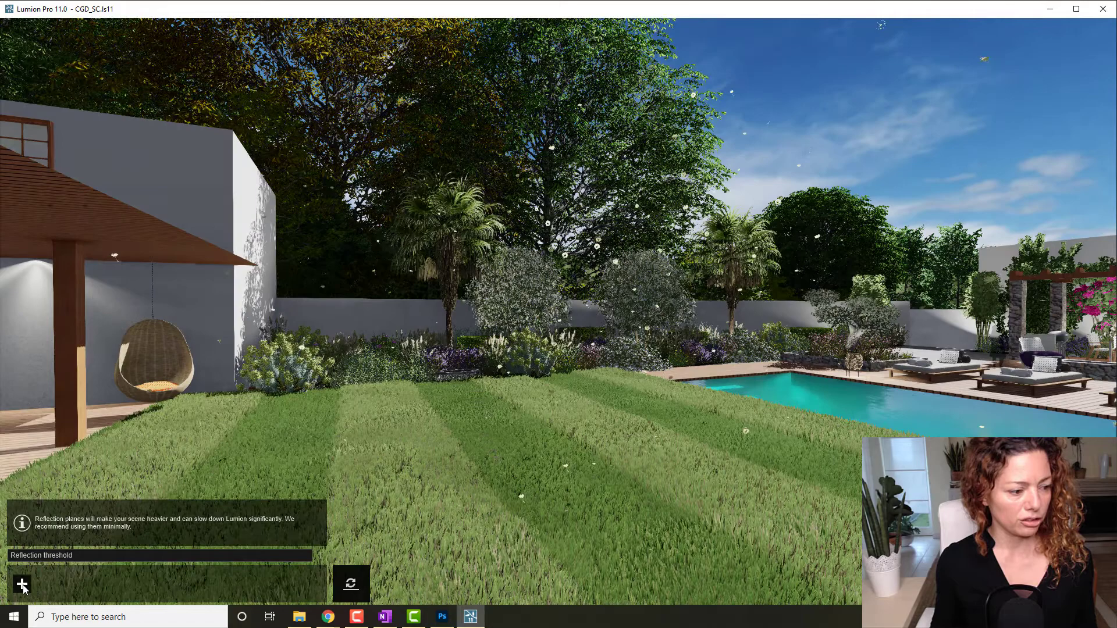
pyautogui.click(22, 584)
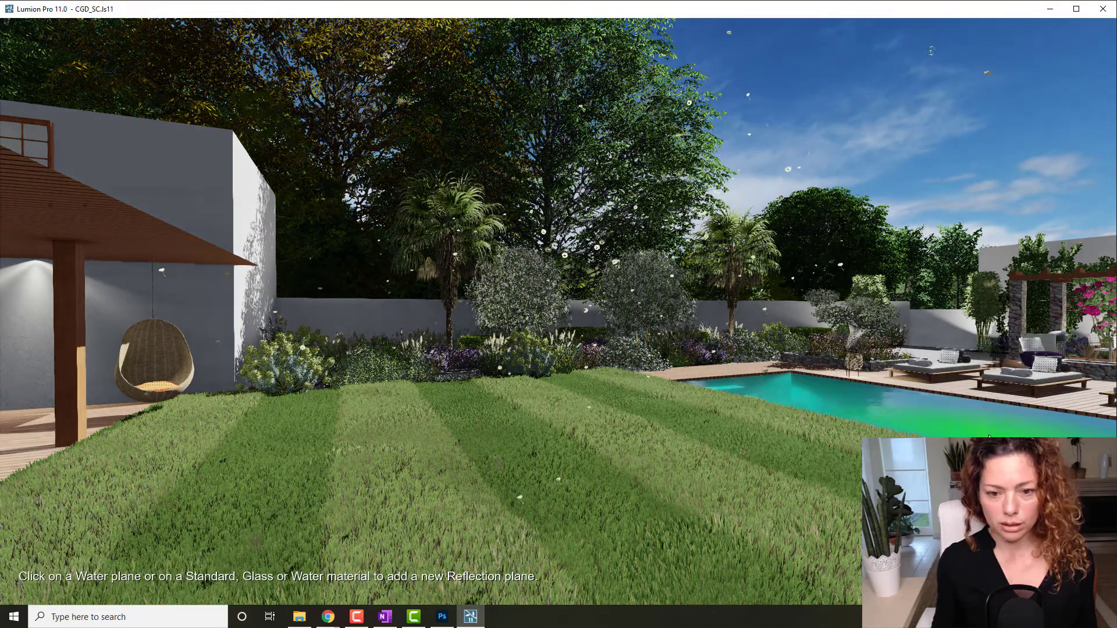
pyautogui.click(989, 433)
pyautogui.moveTo(999, 405); pyautogui.dragTo(853, 410, button='right')
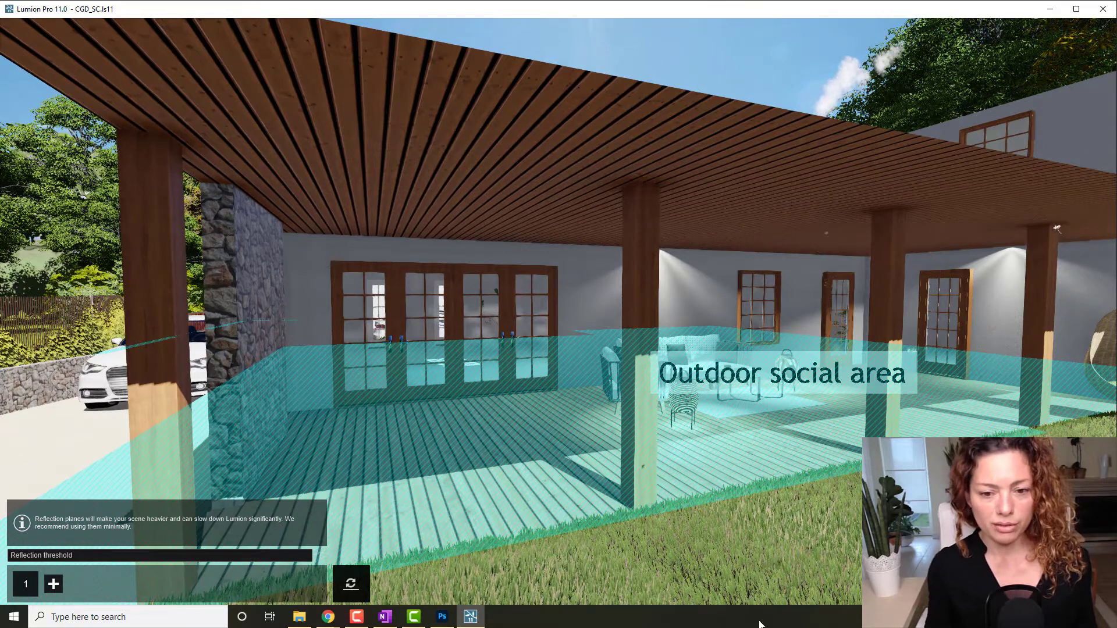
pyautogui.press('Escape')
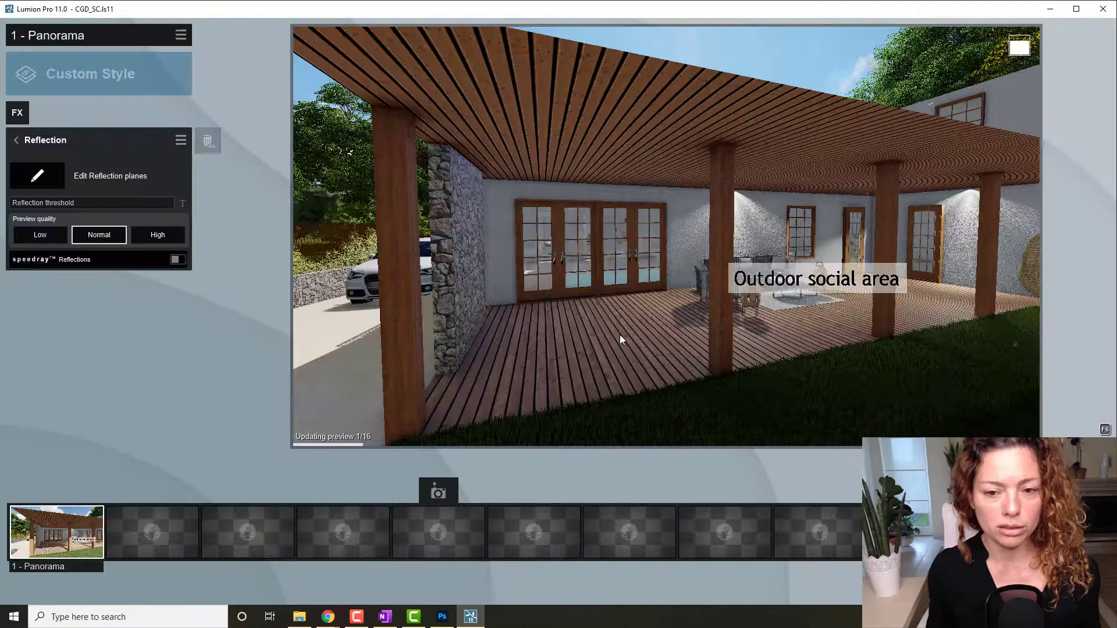
# - Store a second panorama beside the pool and sun loungers, raising the camera slightly above the 1.60 m eye level
pyautogui.moveTo(469, 285); pyautogui.dragTo(849, 285, button='right')
pyautogui.moveTo(888, 237); pyautogui.dragTo(963, 237, button='right')
pyautogui.moveTo(548, 348); pyautogui.dragTo(520, 431, button='right')
pyautogui.press('w')
pyautogui.press('w')
pyautogui.press('q')
pyautogui.press('w')
pyautogui.moveTo(646, 430); pyautogui.dragTo(532, 399, button='right')
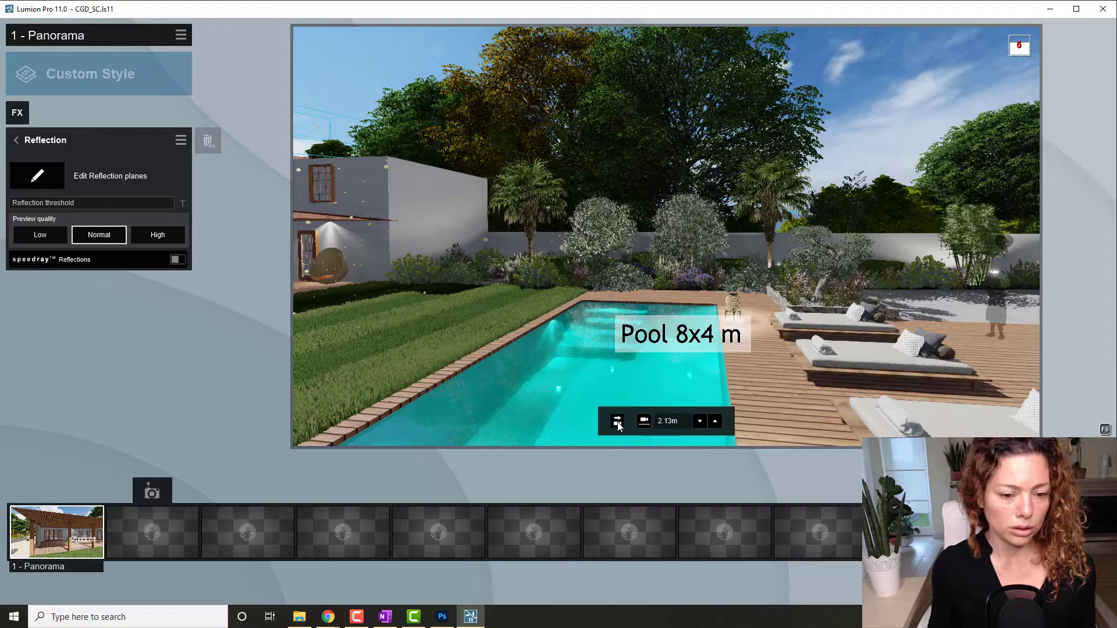
pyautogui.click(644, 420)
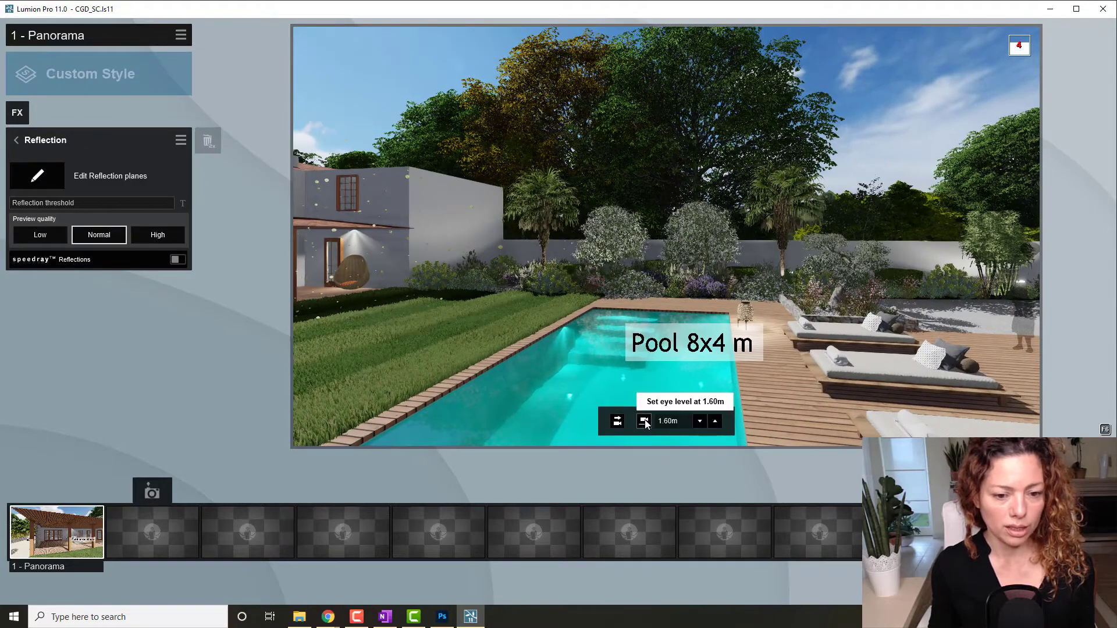
pyautogui.click(714, 422)
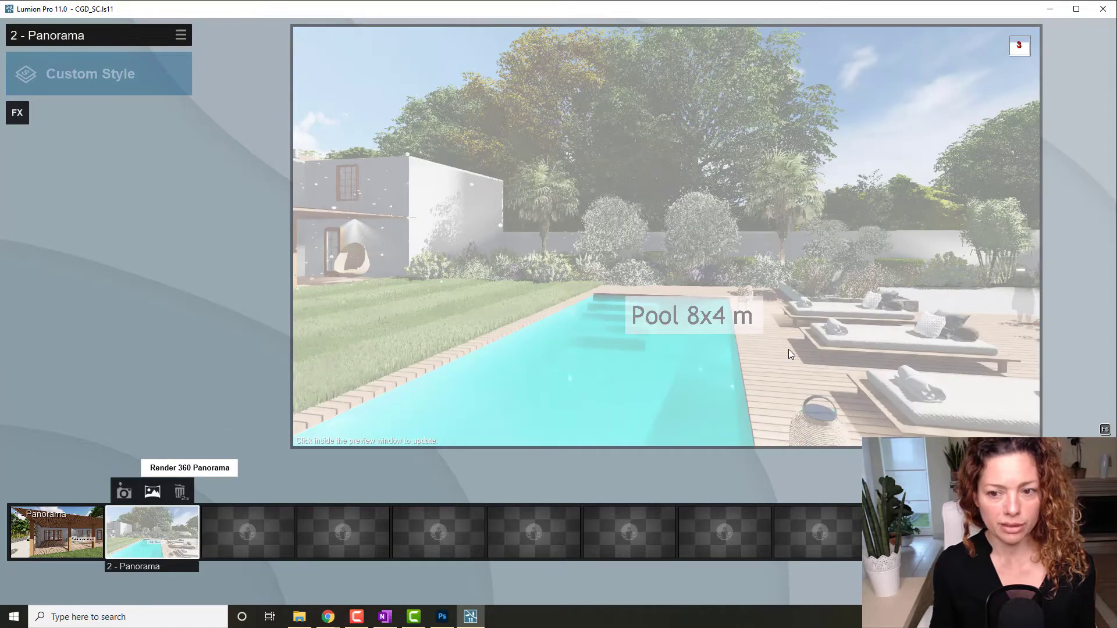
# - Store a third panorama on the gravel area facing the gate and outdoor dining deck, with the eye level at 1.80 m
pyautogui.moveTo(790, 344); pyautogui.dragTo(1027, 401, button='right')
pyautogui.press('w')
pyautogui.press('w')
pyautogui.press('s')
pyautogui.moveTo(667, 237); pyautogui.dragTo(579, 236, button='right')
pyautogui.press('w')
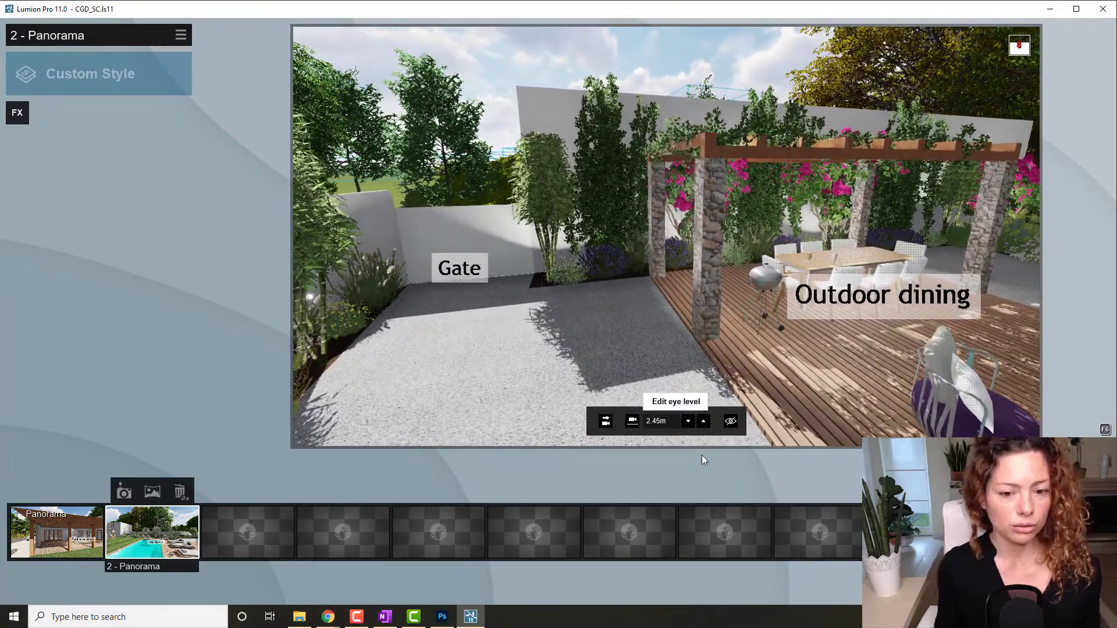
pyautogui.click(632, 423)
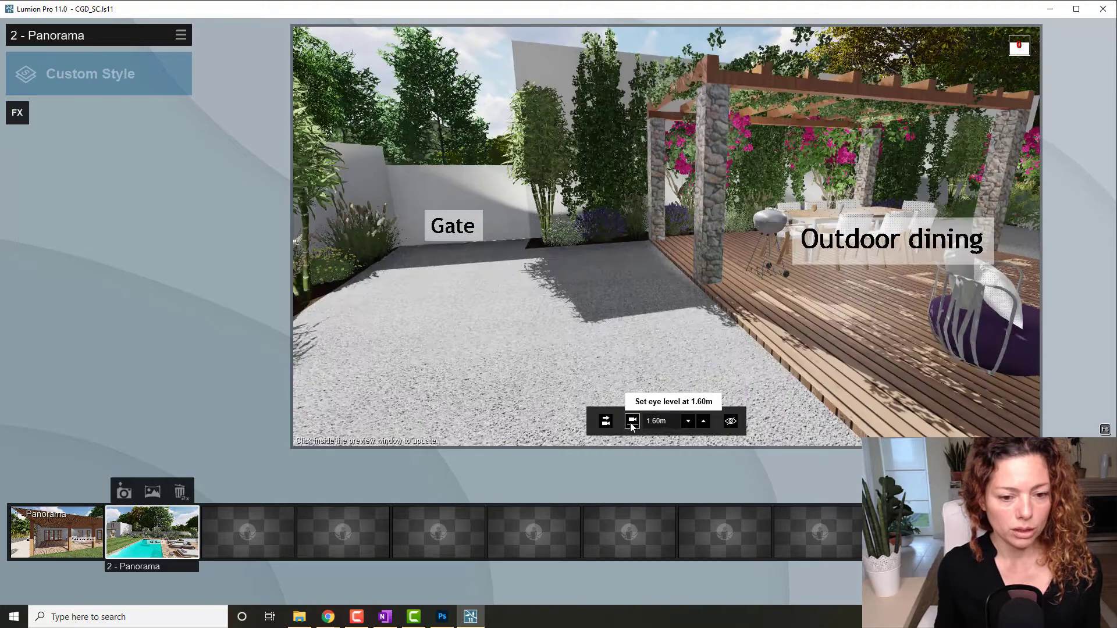
pyautogui.click(704, 423)
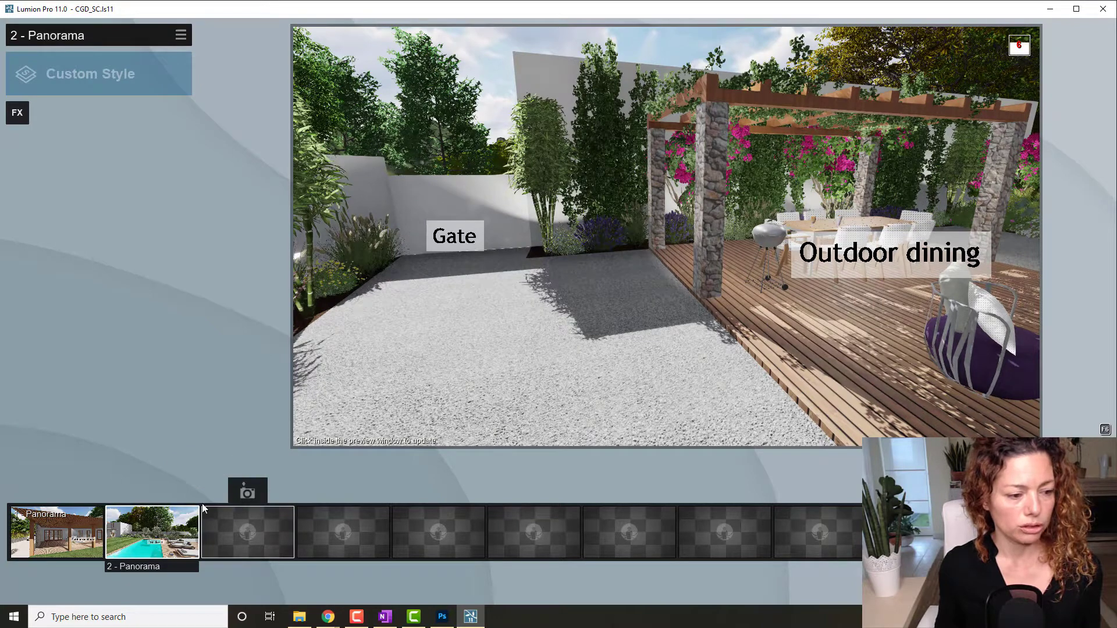
pyautogui.click(247, 492)
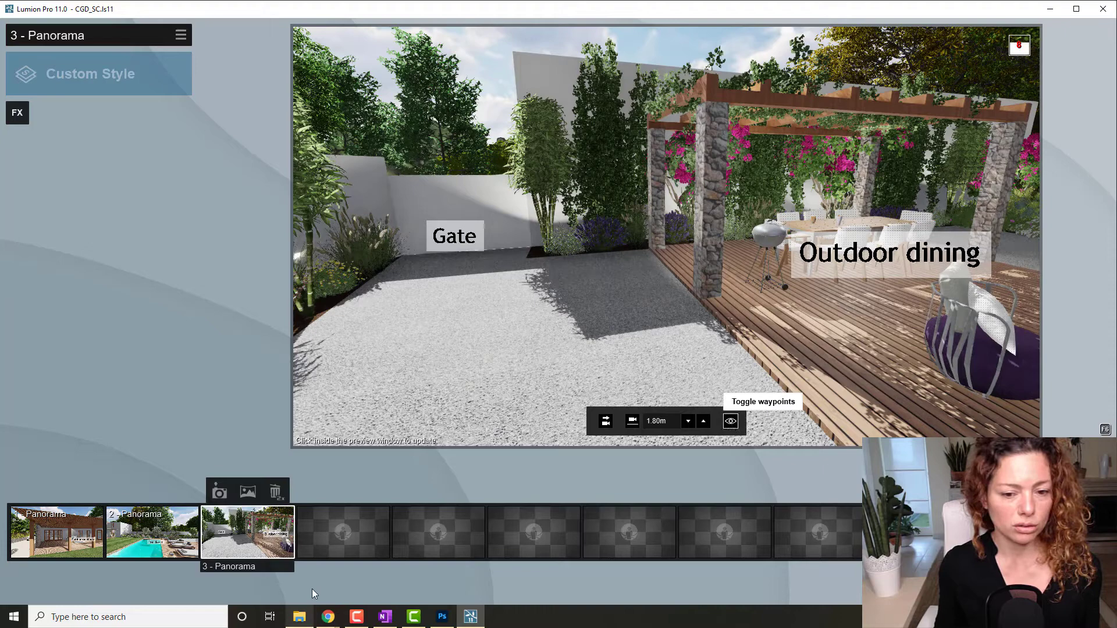
# - Copy the Reflection and Real Skies effects from the first panorama
pyautogui.click(166, 529)
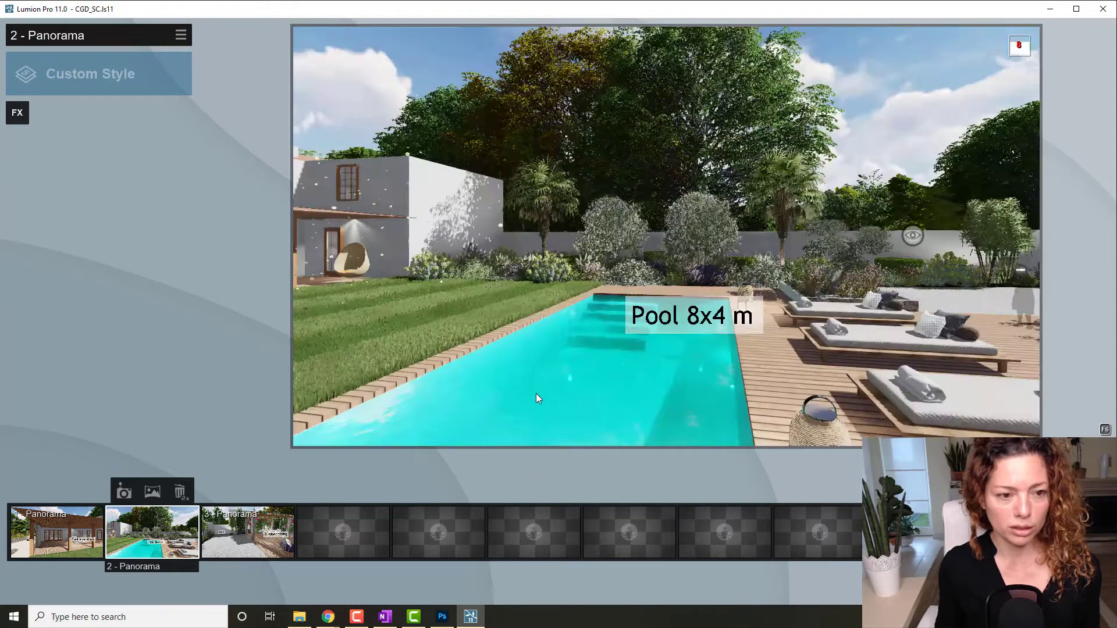
pyautogui.click(50, 533)
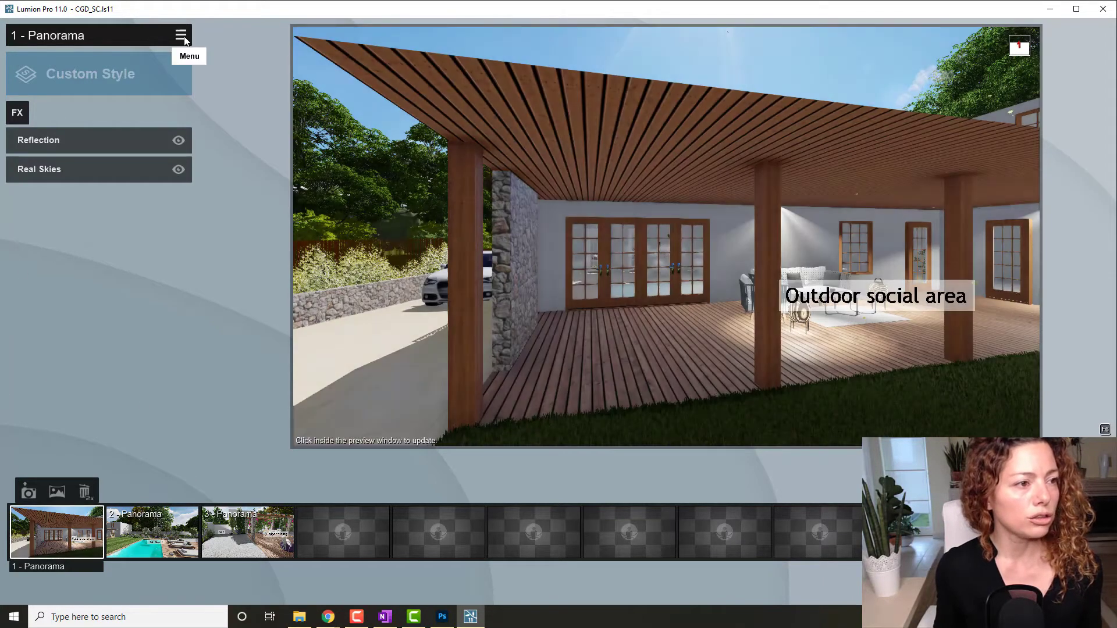
pyautogui.click(181, 36)
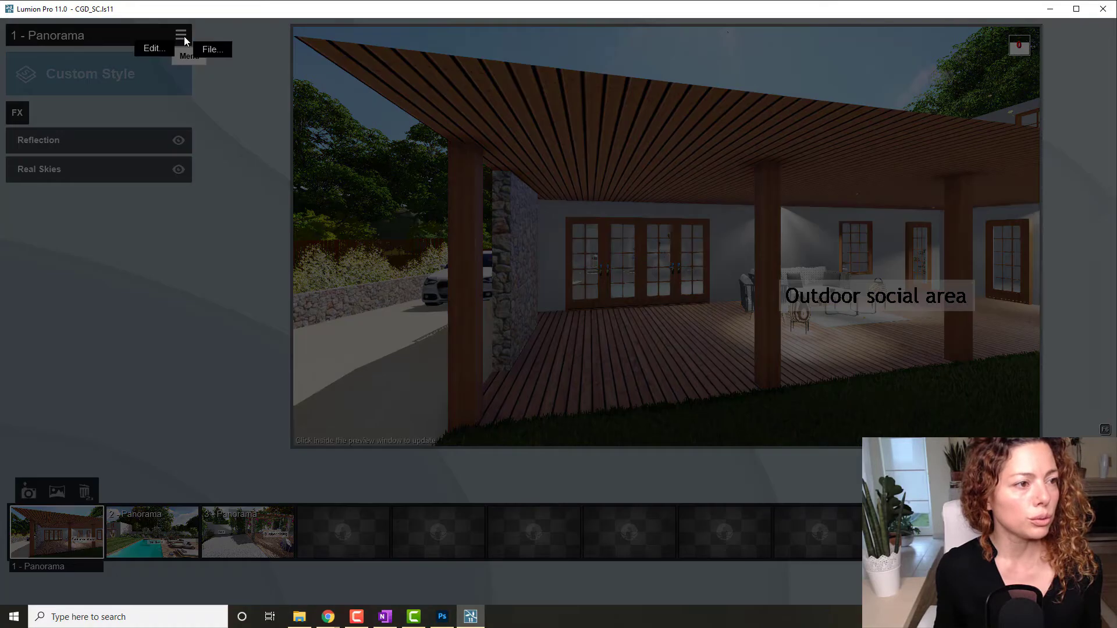
pyautogui.click(150, 49)
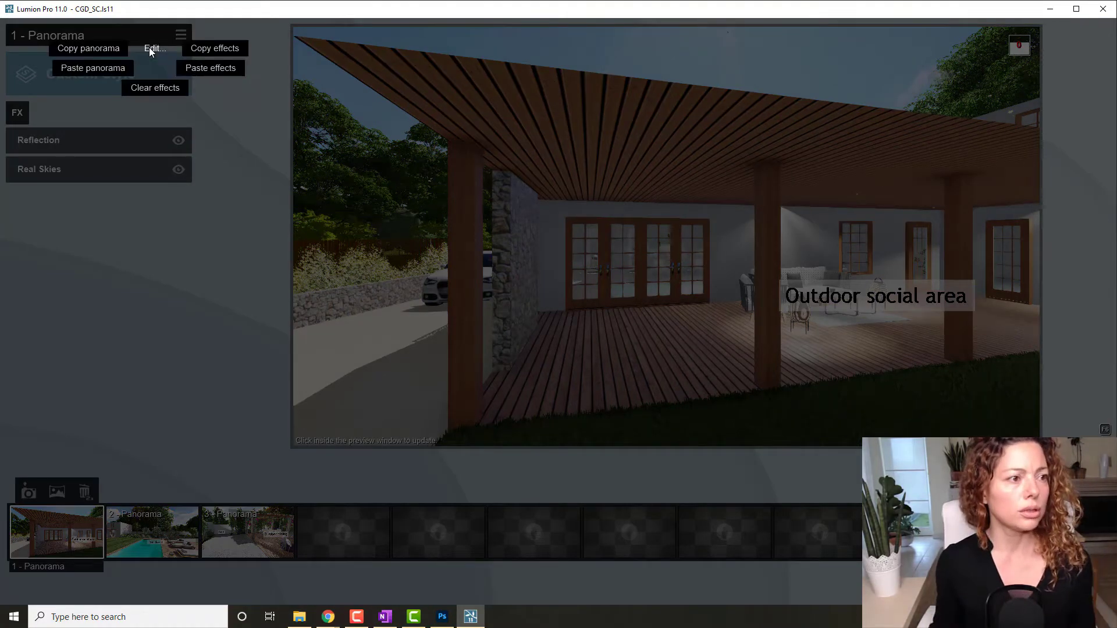
pyautogui.click(205, 47)
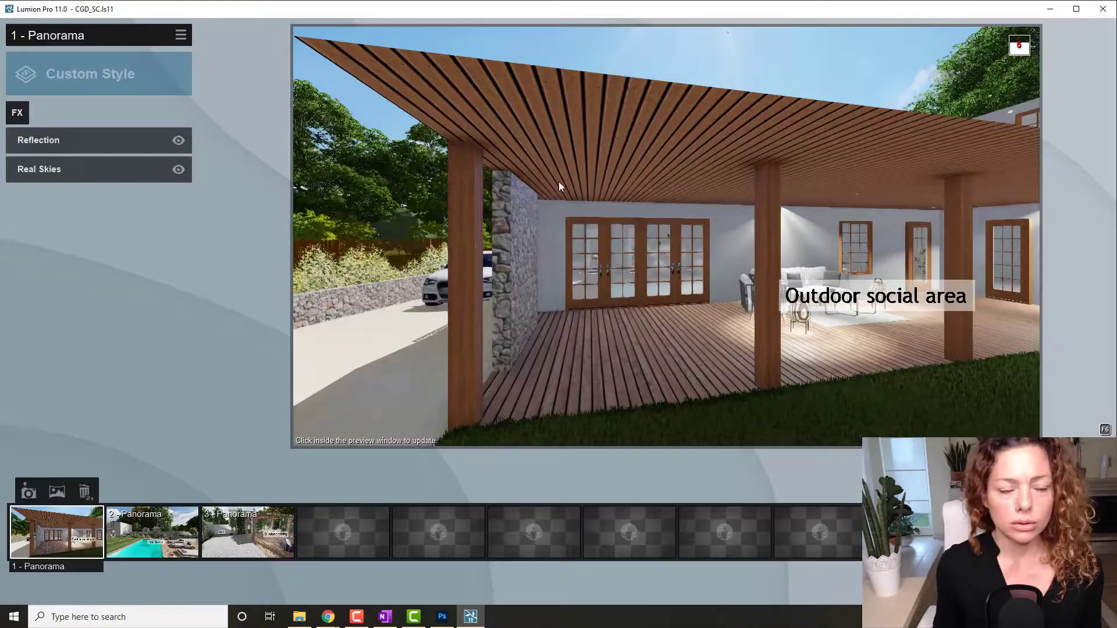
# - Paste the copied effects onto the second panorama by the pool
pyautogui.click(157, 547)
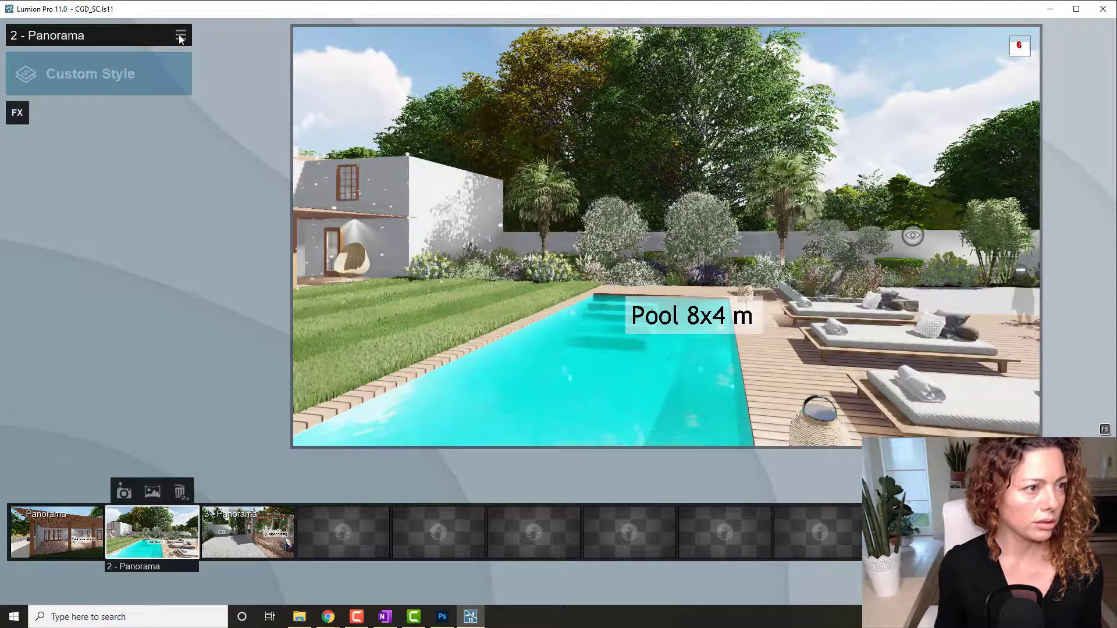
pyautogui.click(180, 36)
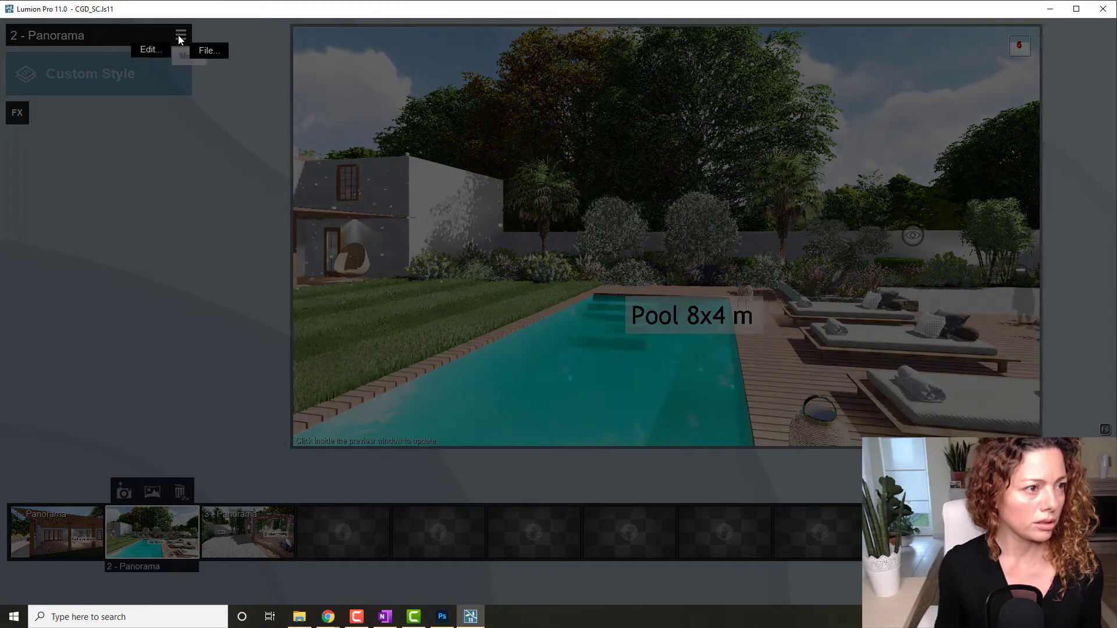
pyautogui.click(151, 49)
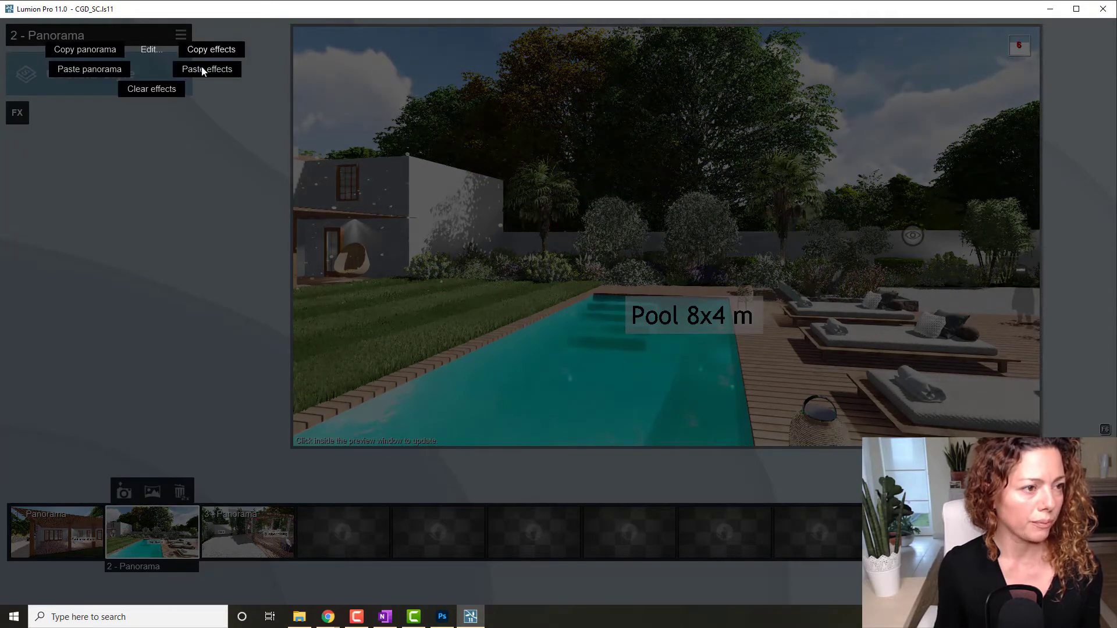
pyautogui.click(203, 70)
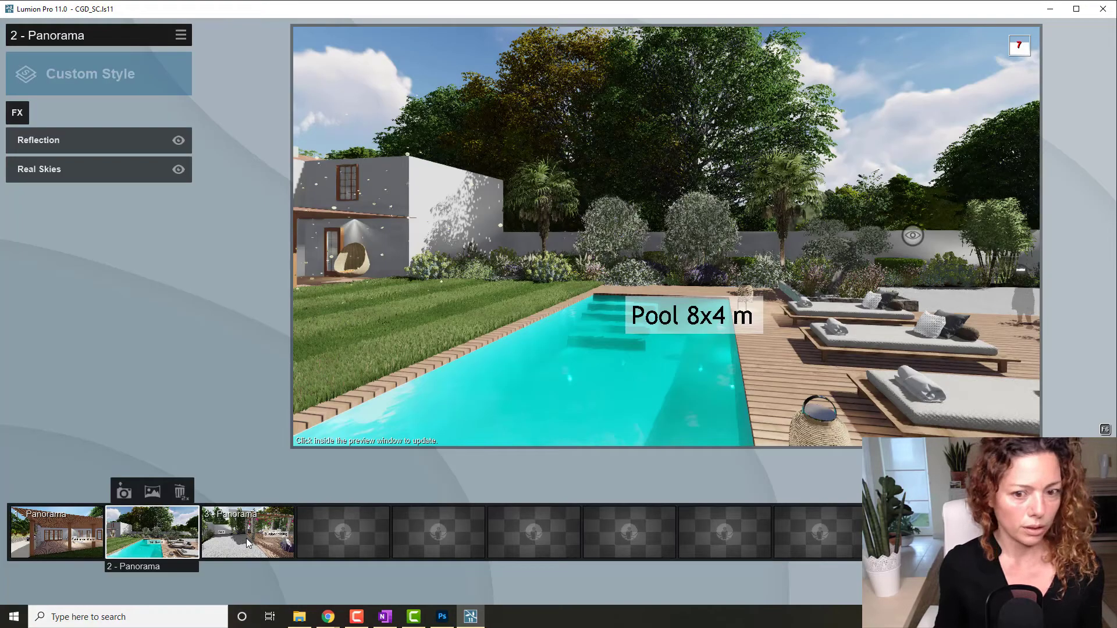
# - Paste the copied effects onto the third panorama at the gate and outdoor dining area
pyautogui.click(222, 531)
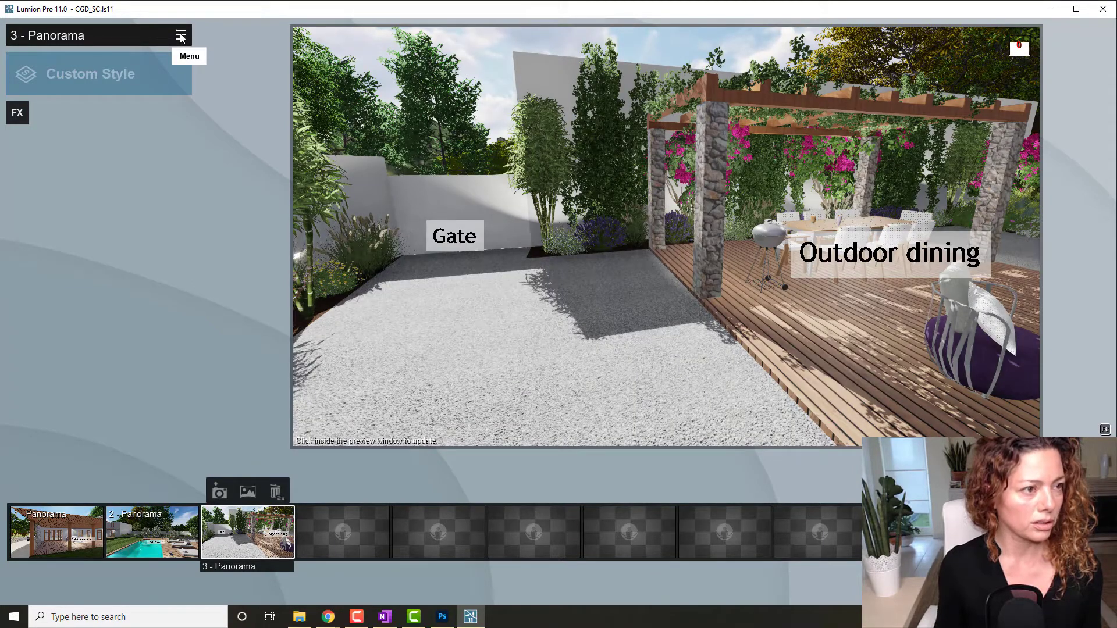
pyautogui.click(180, 37)
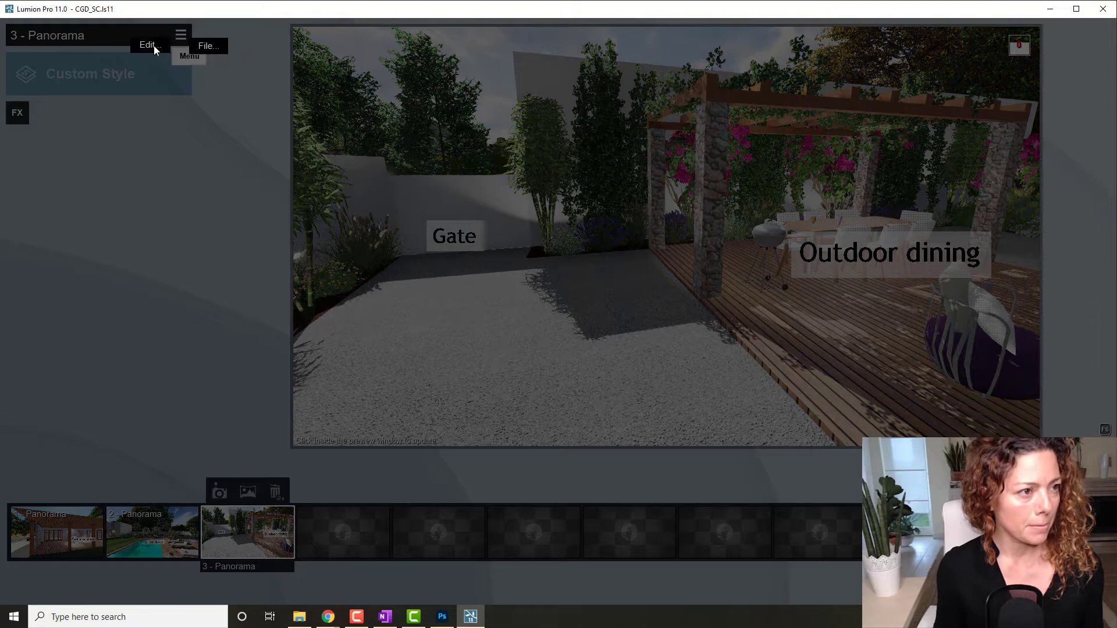
pyautogui.click(154, 46)
pyautogui.click(179, 37)
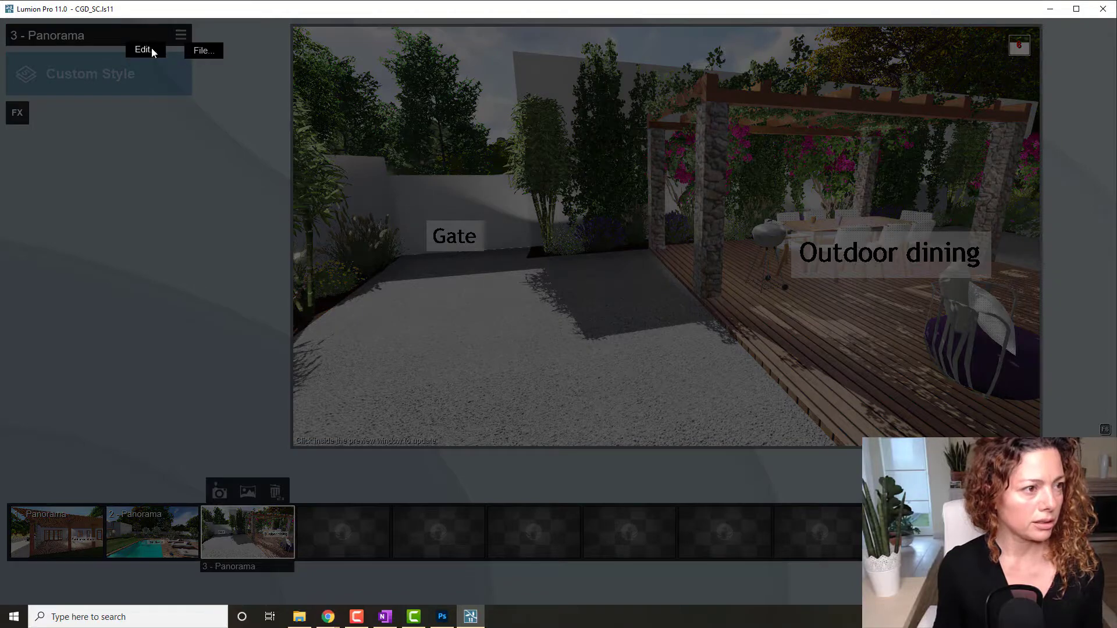
pyautogui.click(151, 49)
pyautogui.click(210, 69)
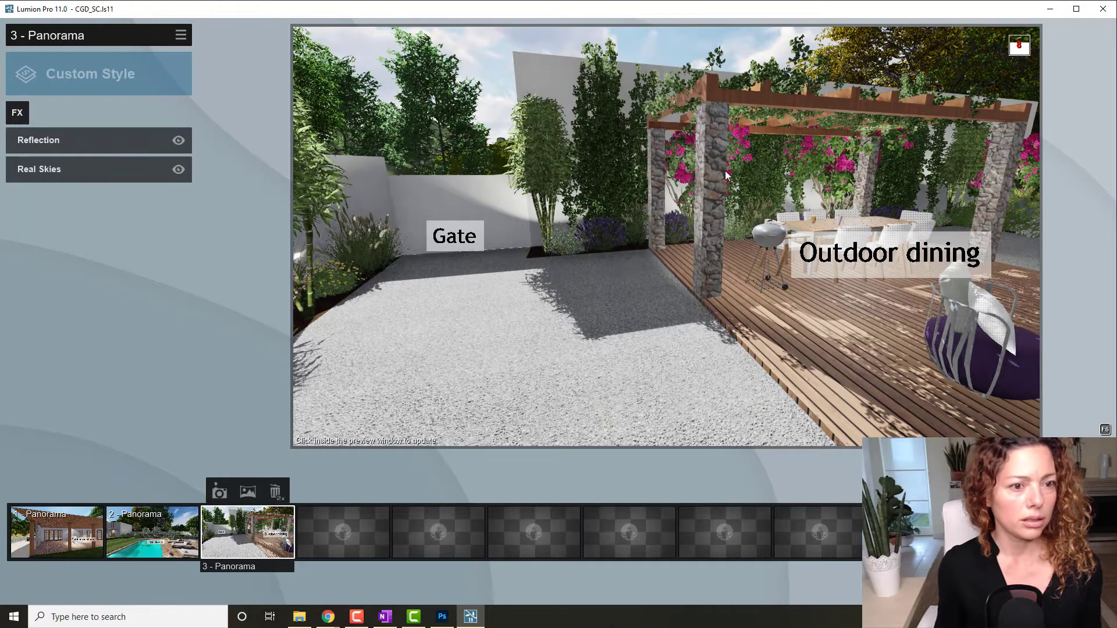
# - Set up the MyLumion upload of all 360 panoramas with the title "My Lumion YouTube Channel" and five-star production quality
pyautogui.click(415, 243)
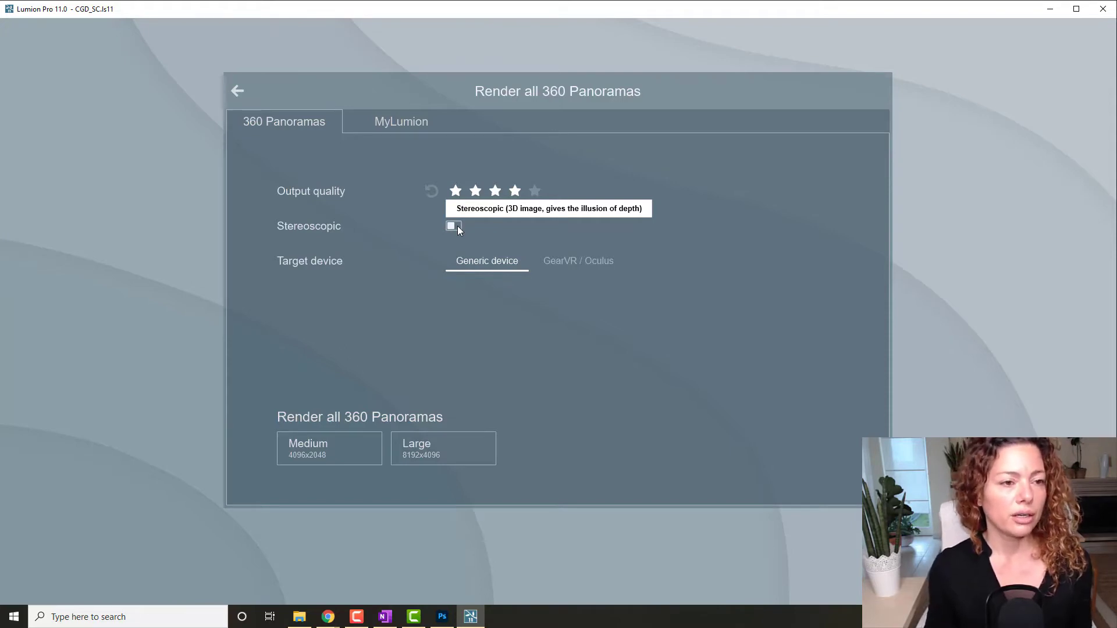
pyautogui.click(410, 119)
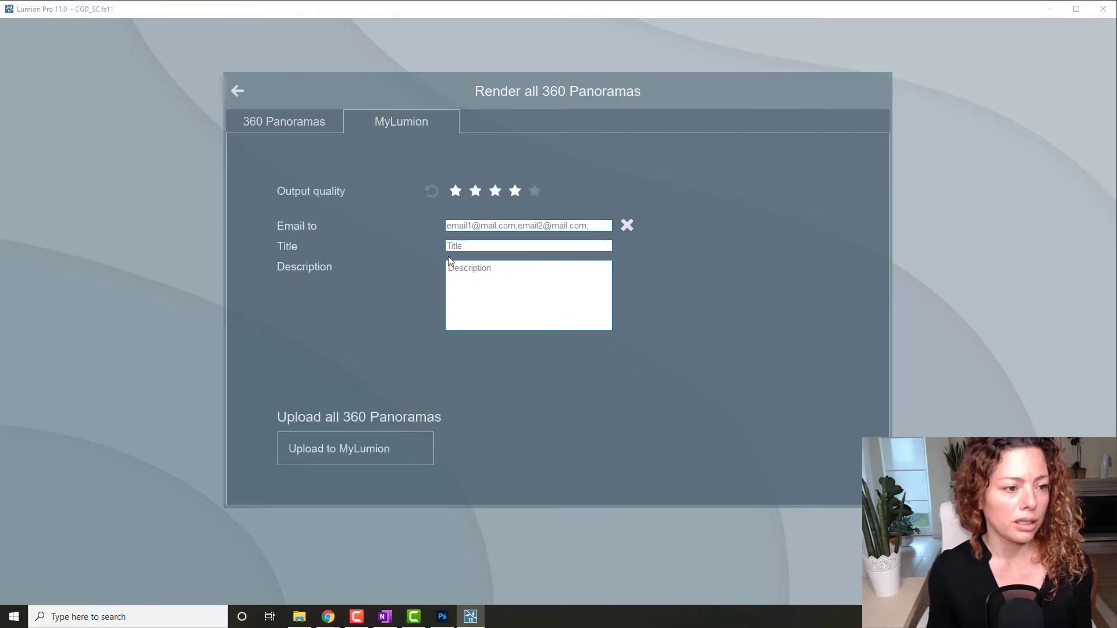
pyautogui.click(506, 245)
pyautogui.write('My Lumion Yoyu')
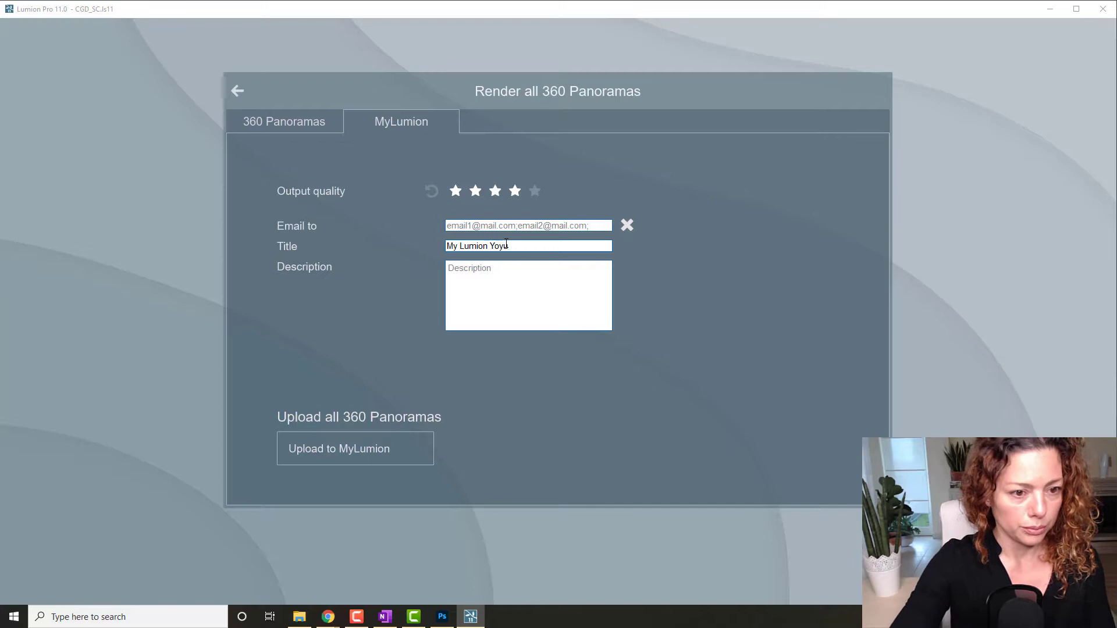
pyautogui.press('BackSpace')
pyautogui.press('BackSpace')
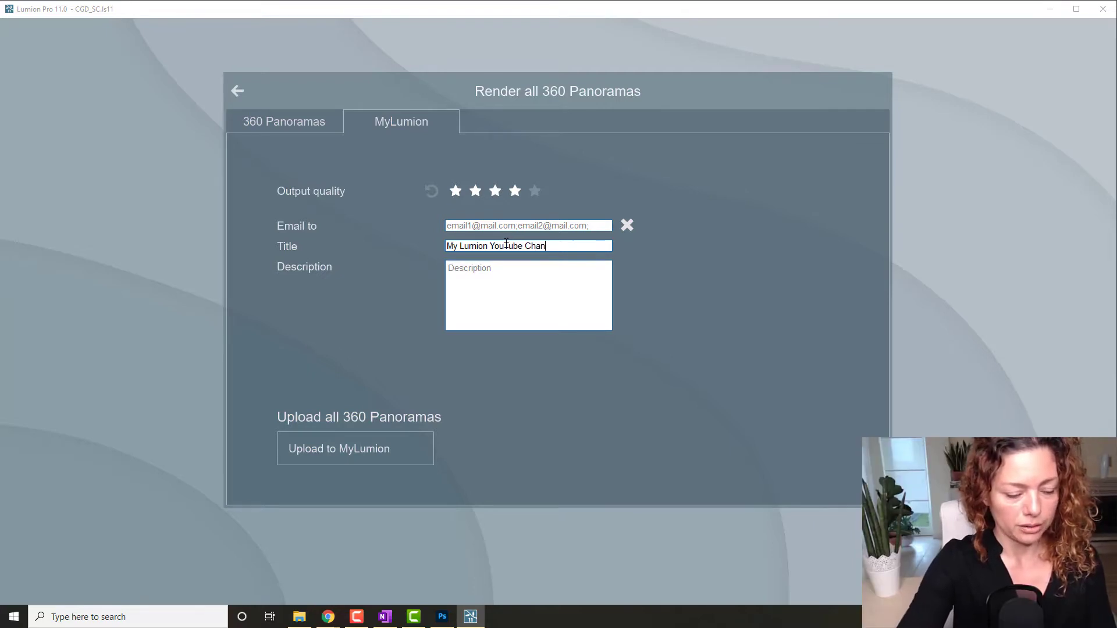
pyautogui.click(491, 298)
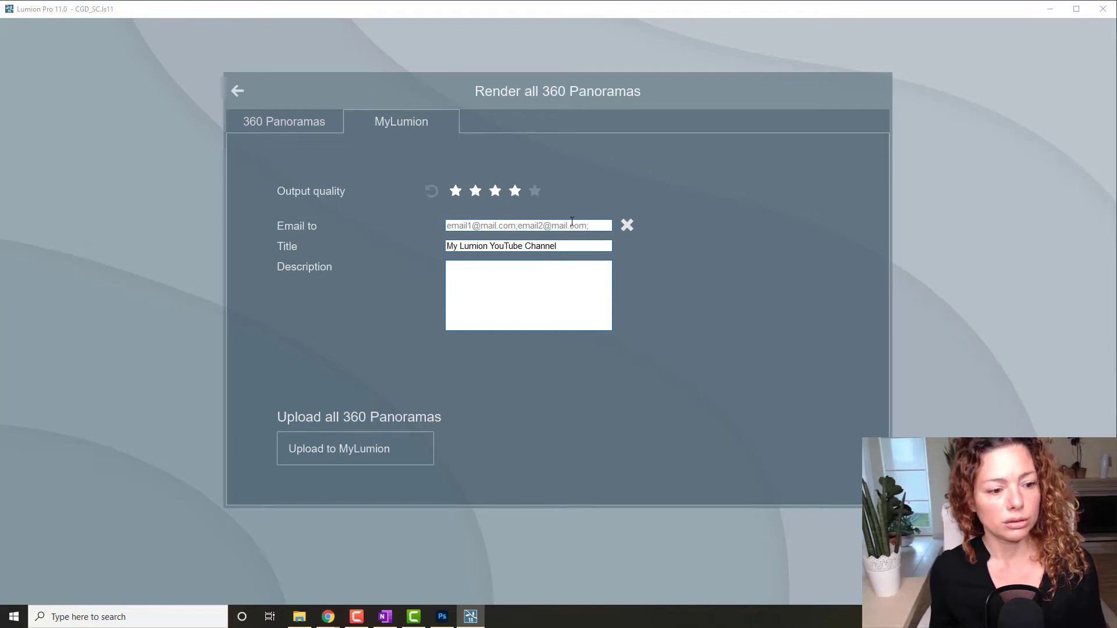
pyautogui.click(535, 189)
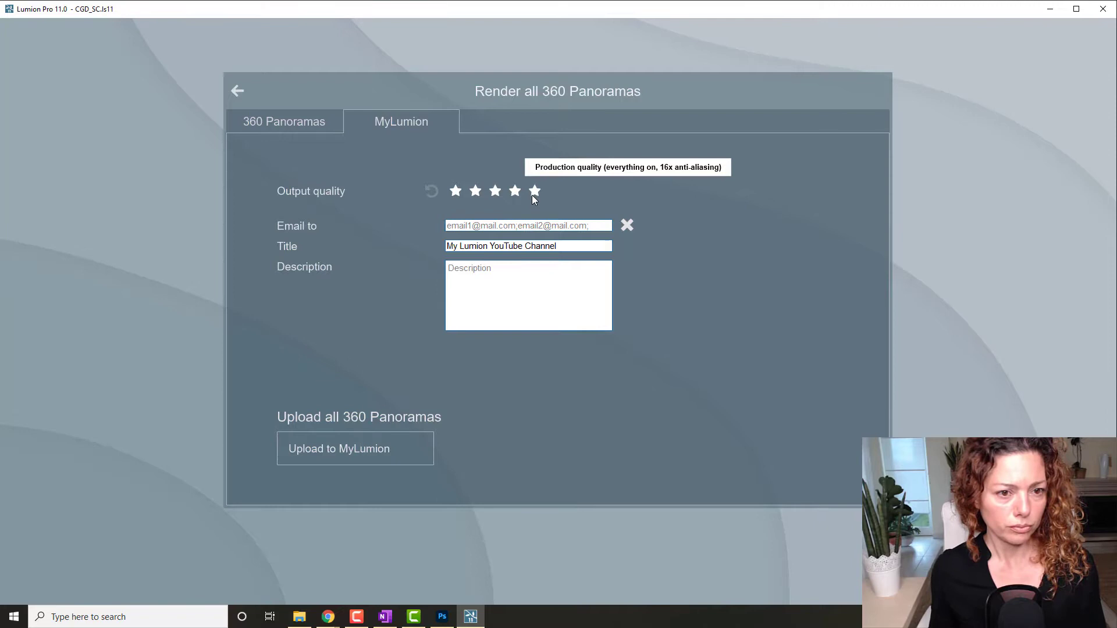
# - Enter the description "My Lumion test!" and render and upload all 360 panoramas to MyLumion
pyautogui.click(520, 268)
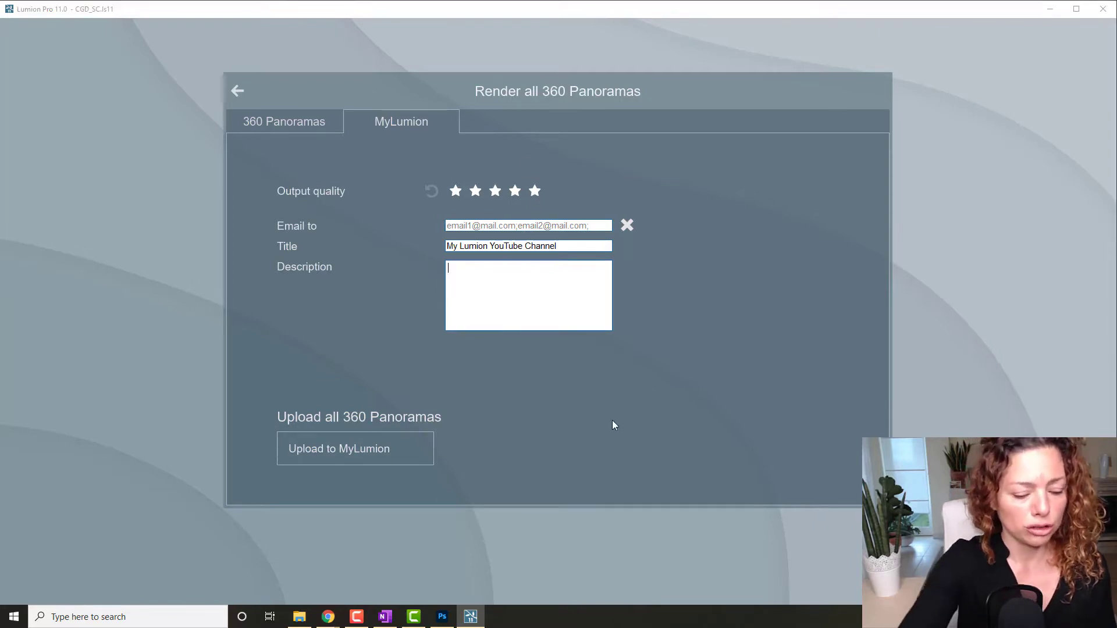
pyautogui.write('My  L')
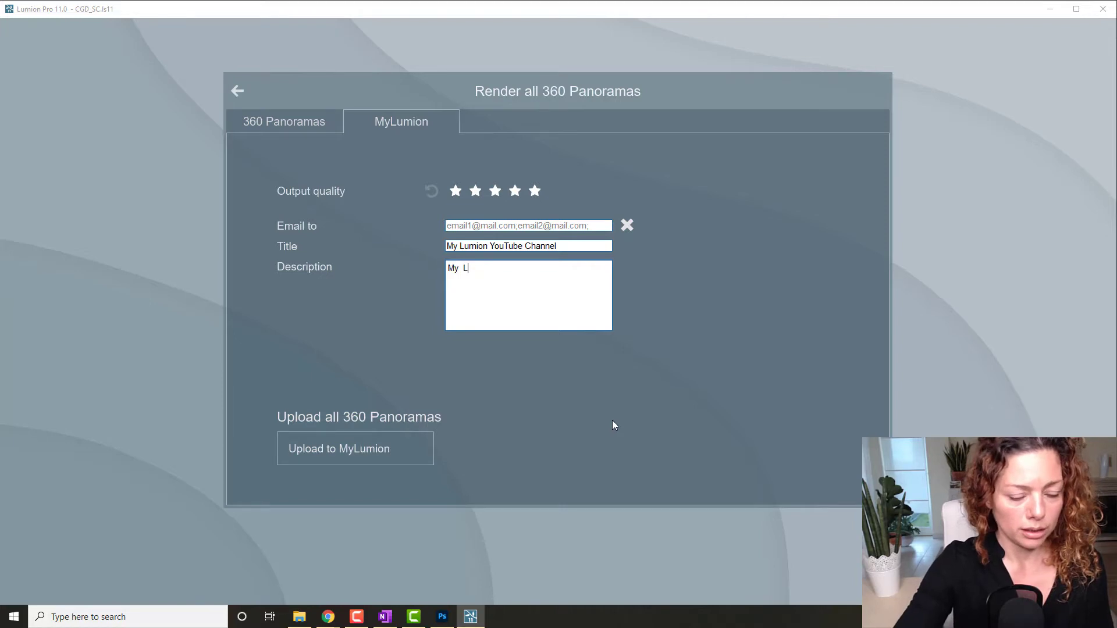
pyautogui.write('umion')
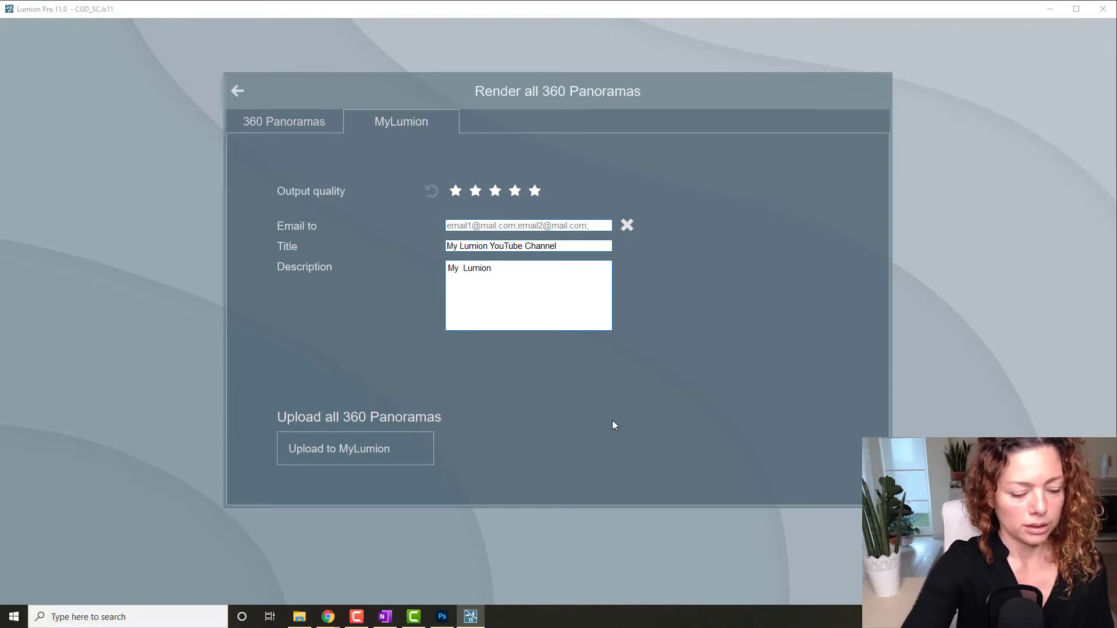
pyautogui.write(' test!')
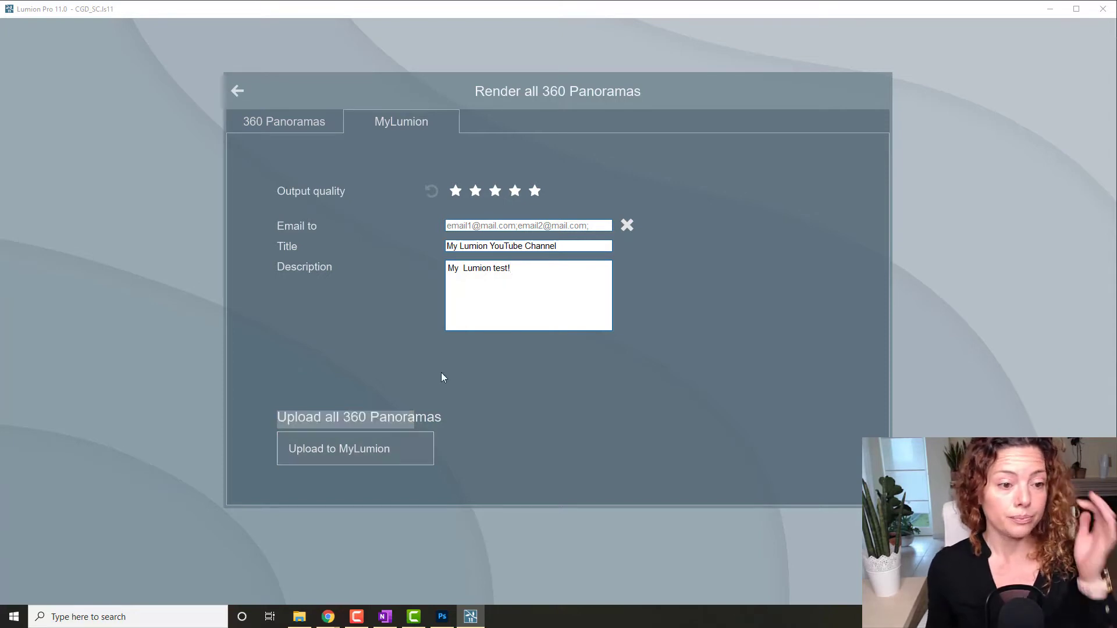
pyautogui.press('BackSpace')
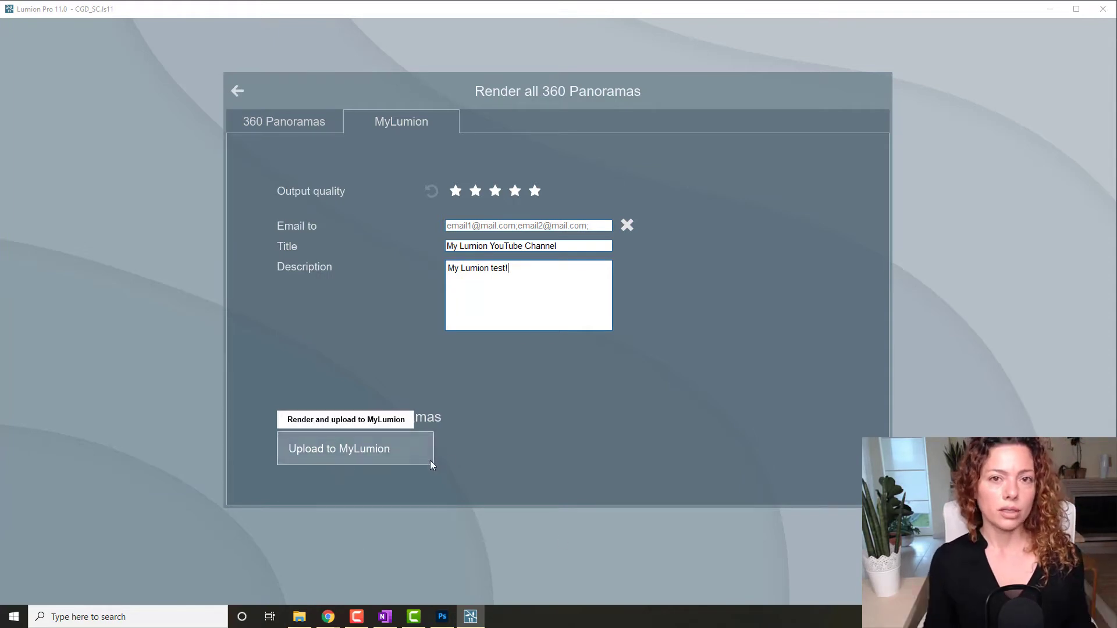
pyautogui.click(323, 448)
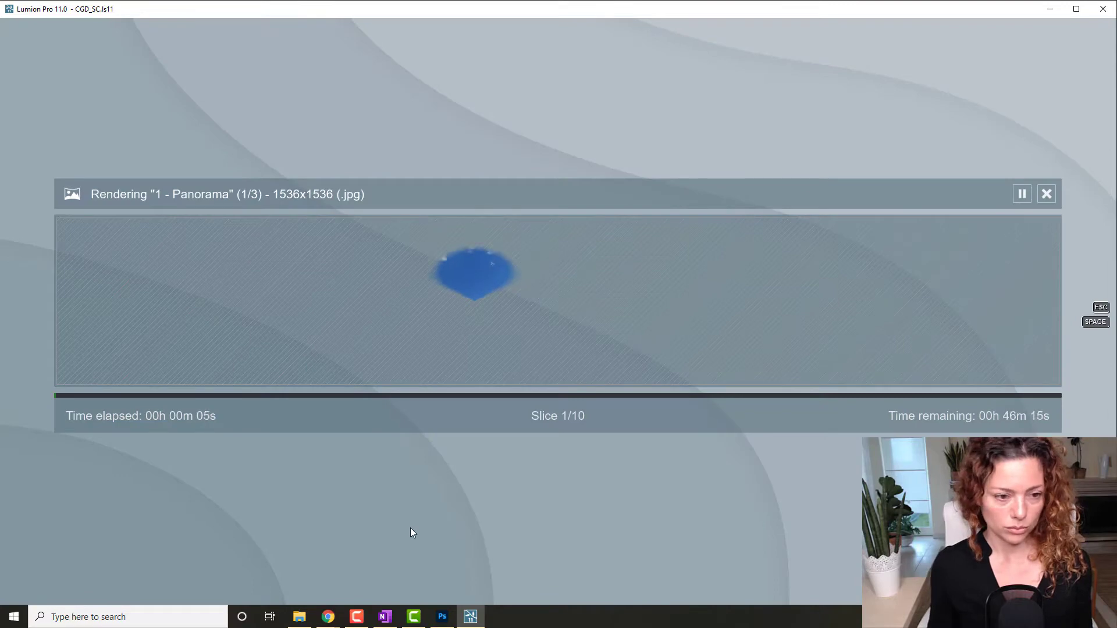
pyautogui.click(357, 617)
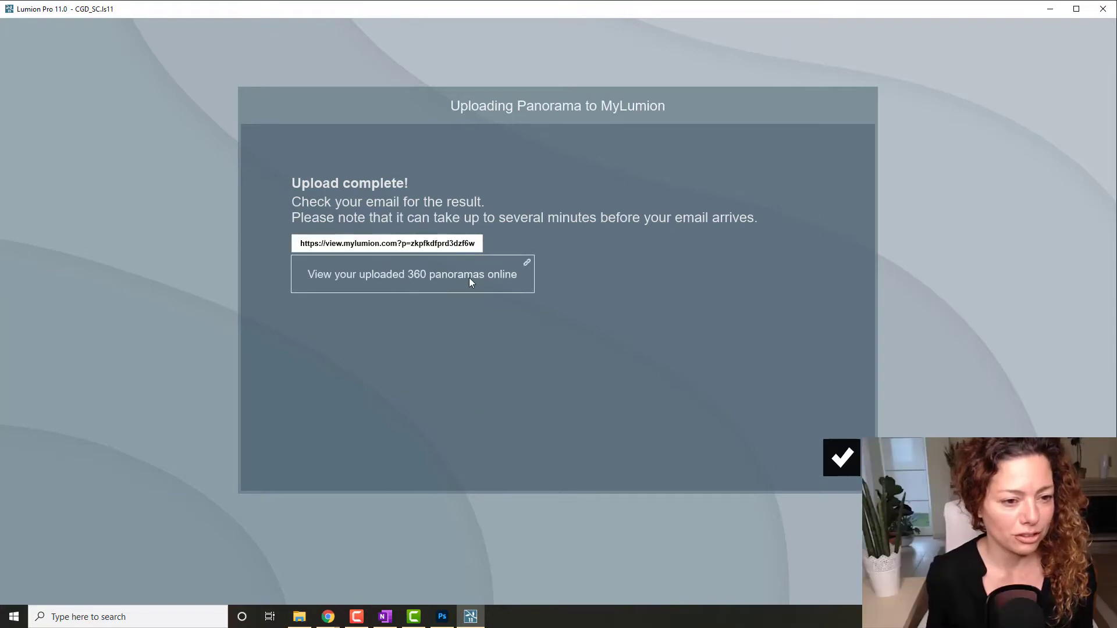
# - Open the uploaded 360 panoramas online in the browser and close the Dropbox and Lumion course pages
pyautogui.click(393, 278)
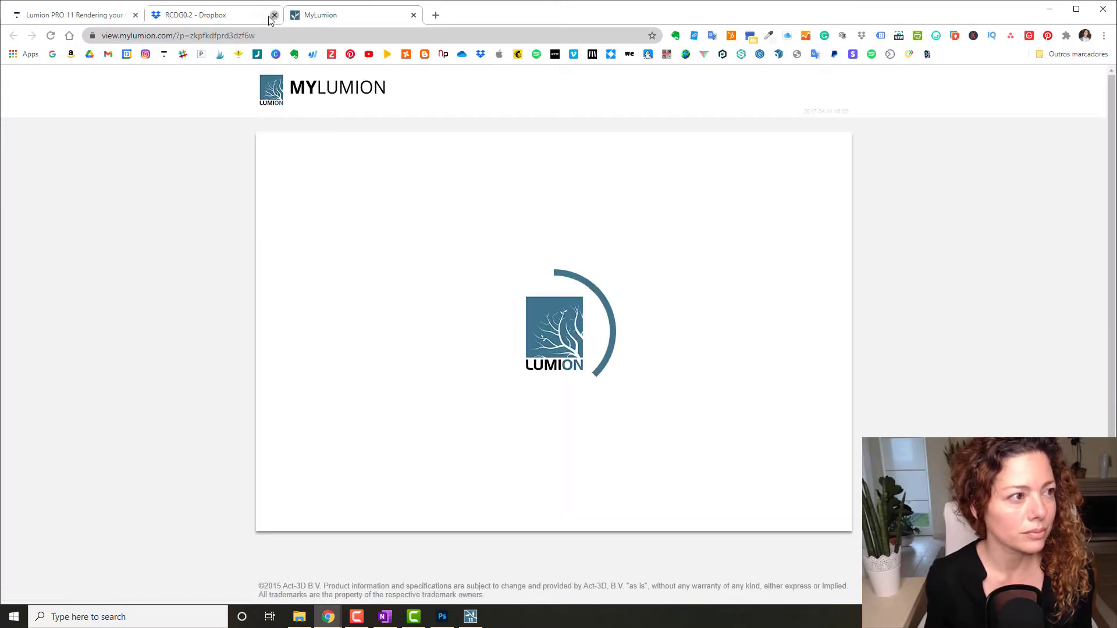
pyautogui.click(275, 15)
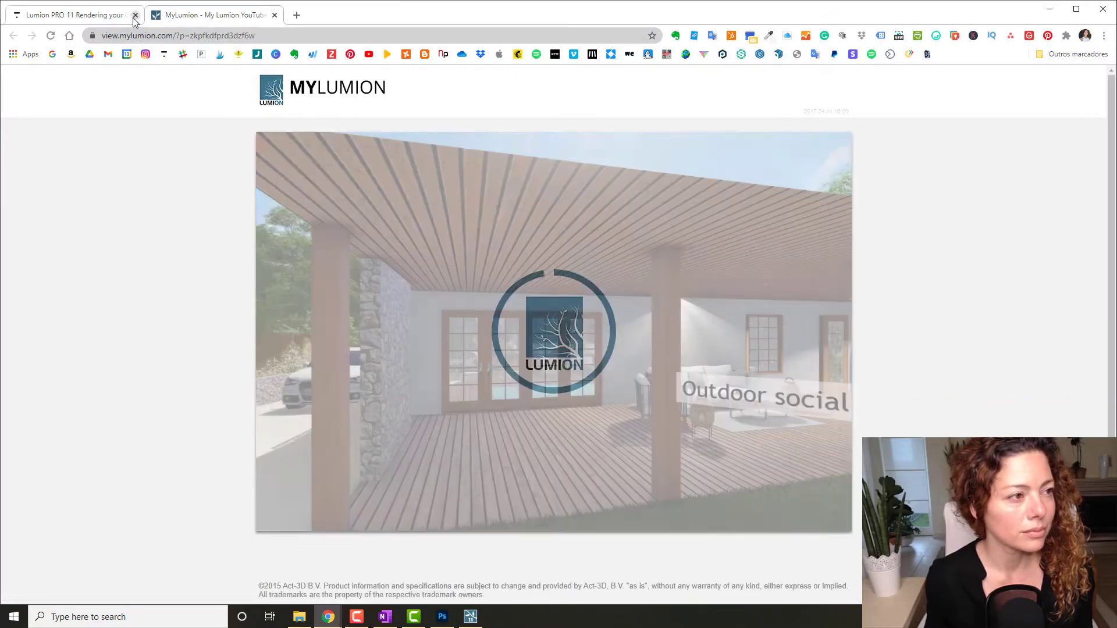
pyautogui.click(131, 19)
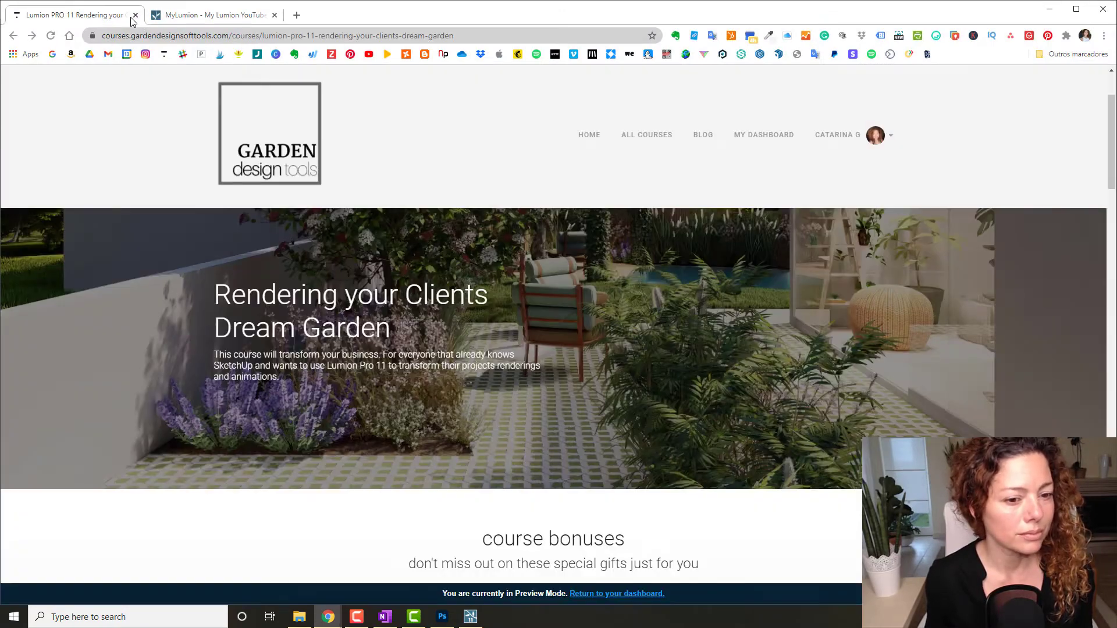
pyautogui.click(135, 15)
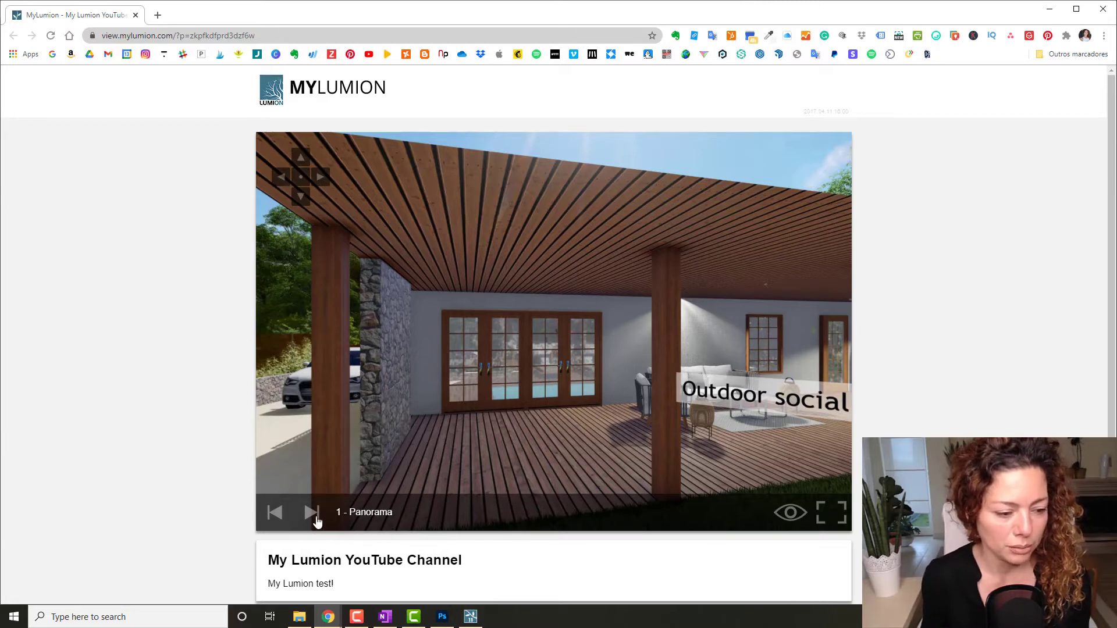
pyautogui.scroll(-1, 238, 524)
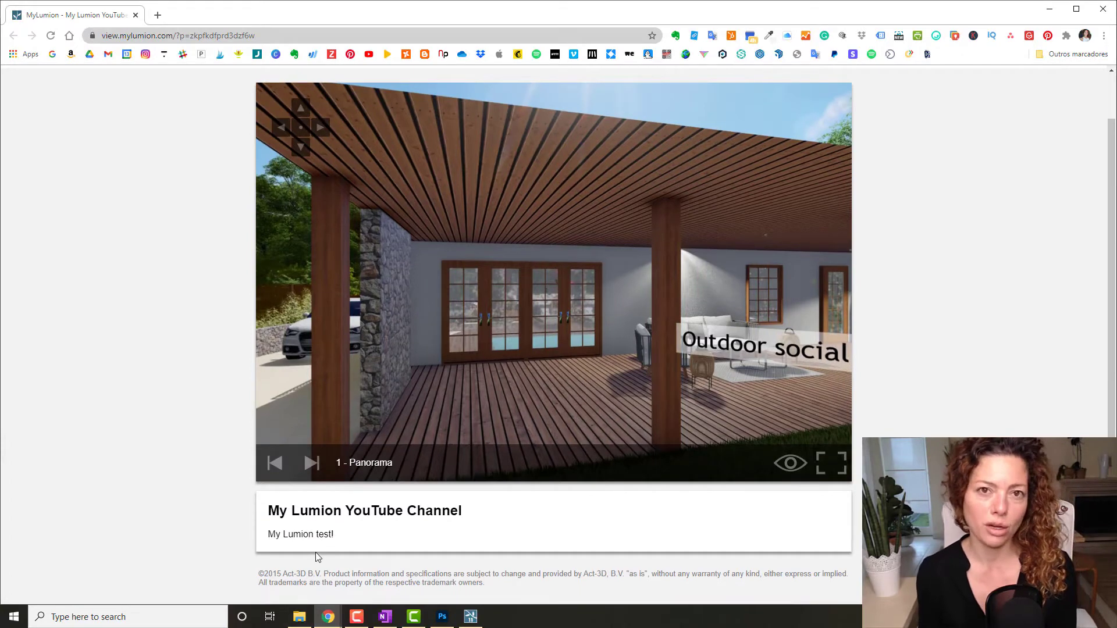
# - Enable viewpoints, look around the first panorama from the covered terrace to the pool and sky, and reset the view
pyautogui.click(789, 463)
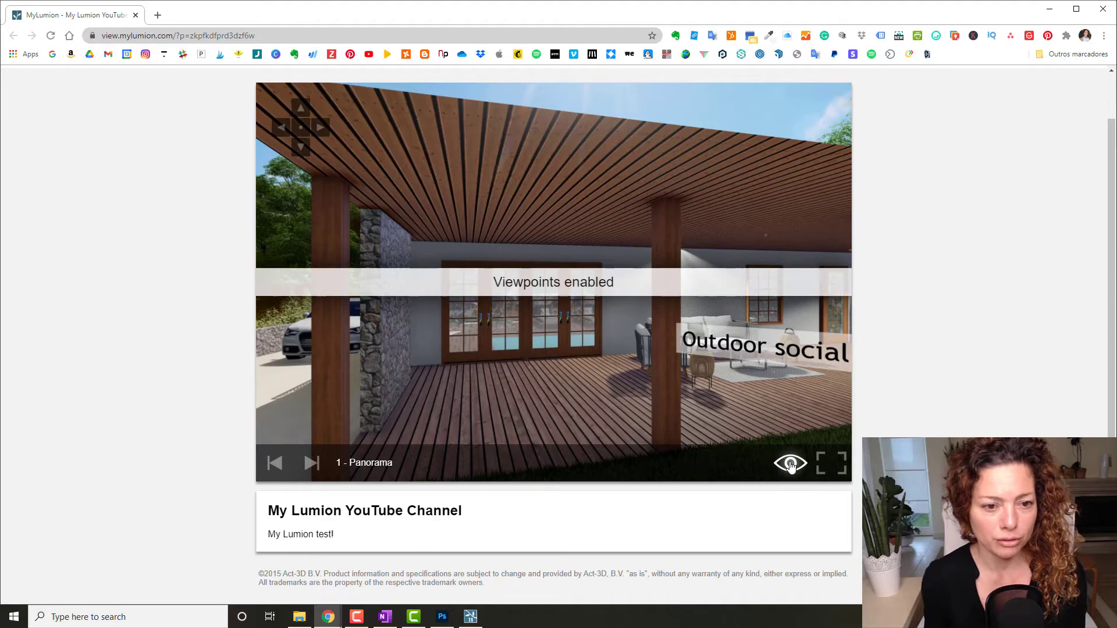
pyautogui.moveTo(417, 361); pyautogui.dragTo(185, 368)
pyautogui.moveTo(640, 295); pyautogui.dragTo(152, 186)
pyautogui.moveTo(661, 232); pyautogui.dragTo(392, 227)
pyautogui.moveTo(770, 239); pyautogui.dragTo(505, 257)
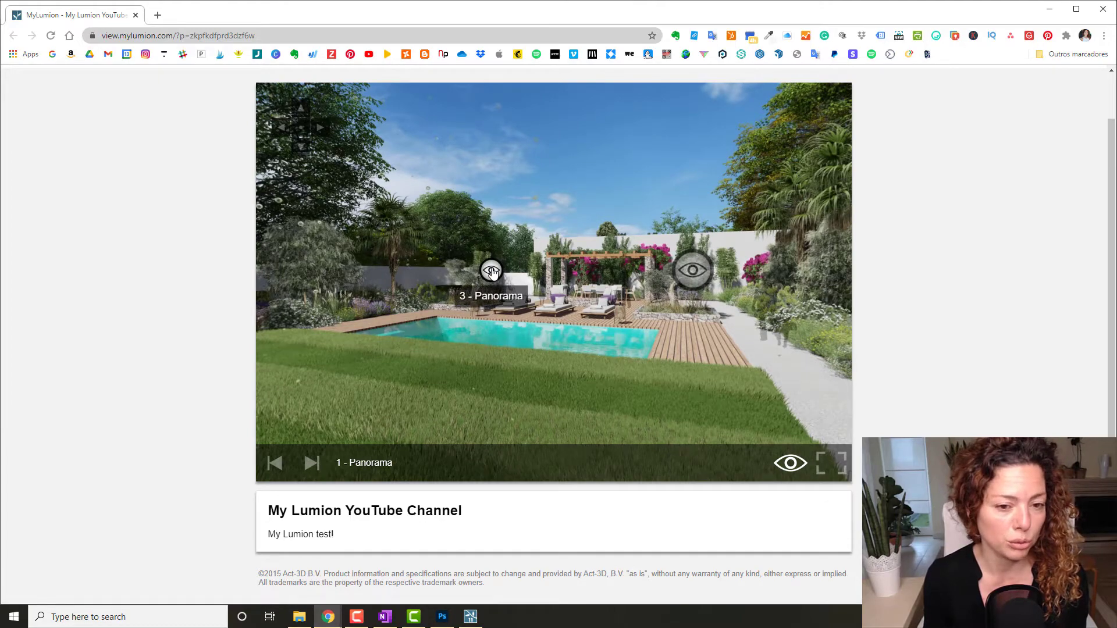
pyautogui.moveTo(546, 343); pyautogui.dragTo(176, 128)
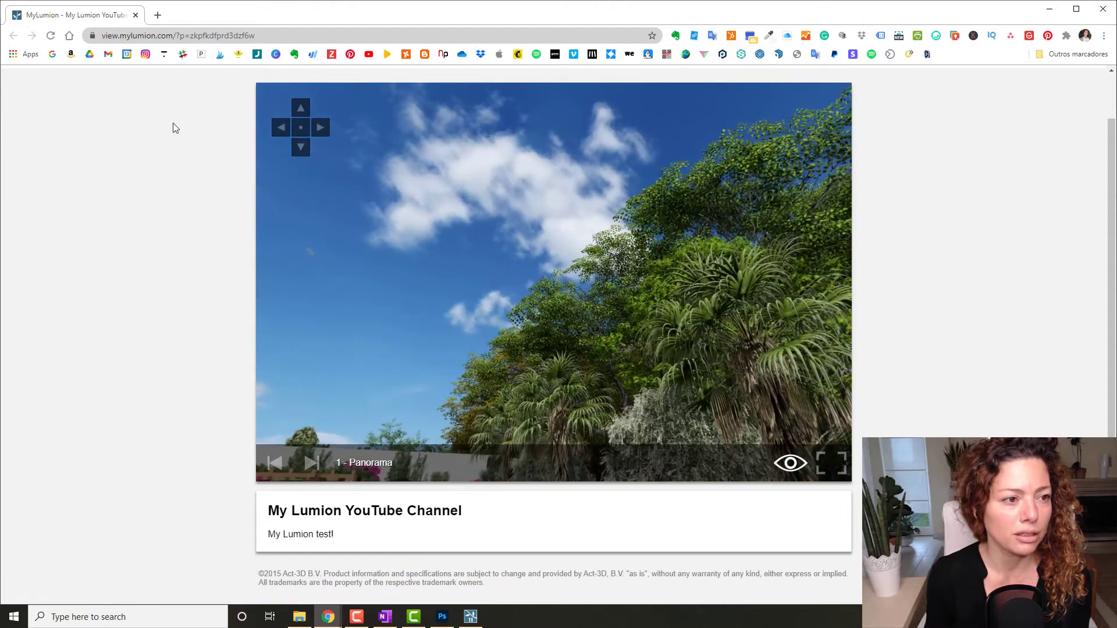
pyautogui.click(300, 128)
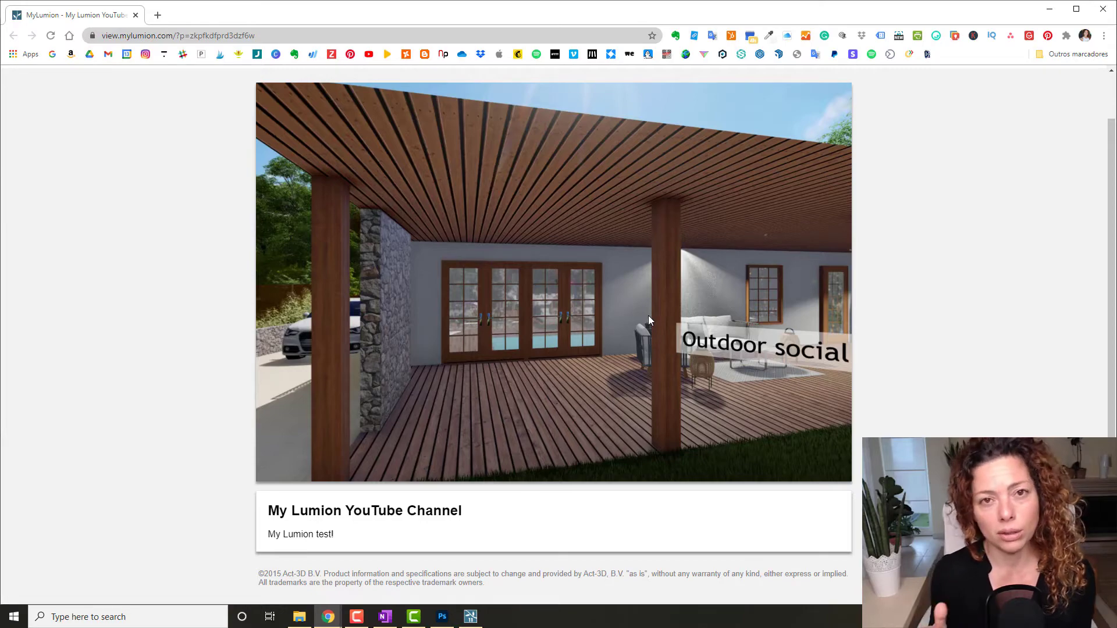
# - Look past the outdoor social area to the pool in the first panorama and enter the second panorama through its viewpoint
pyautogui.moveTo(599, 337); pyautogui.dragTo(349, 256)
pyautogui.moveTo(607, 316); pyautogui.dragTo(344, 245)
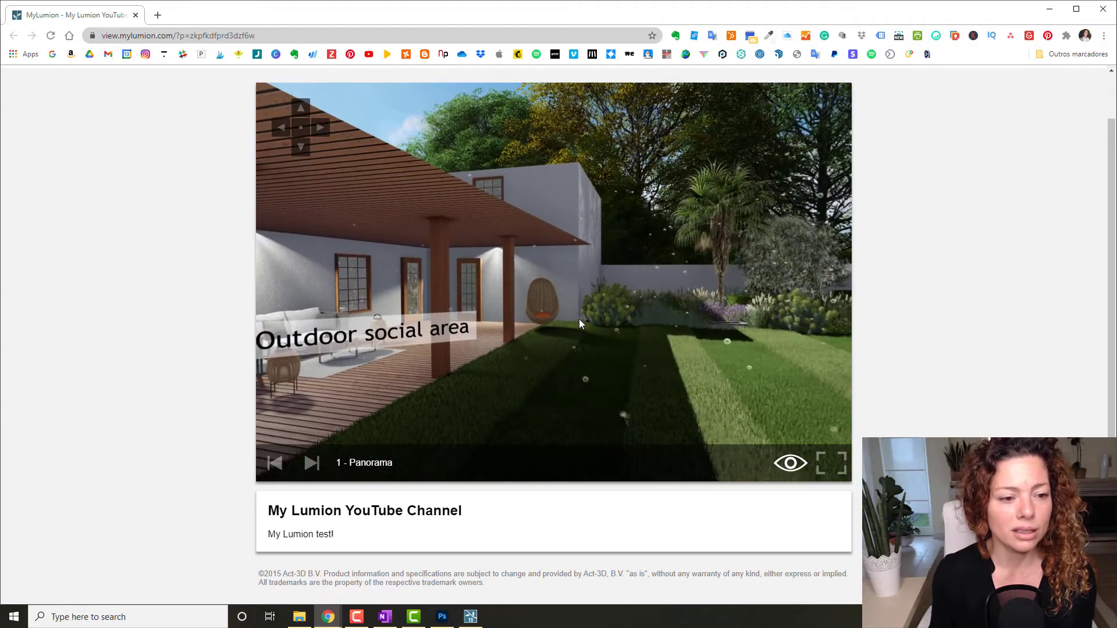
pyautogui.moveTo(578, 319); pyautogui.dragTo(249, 364)
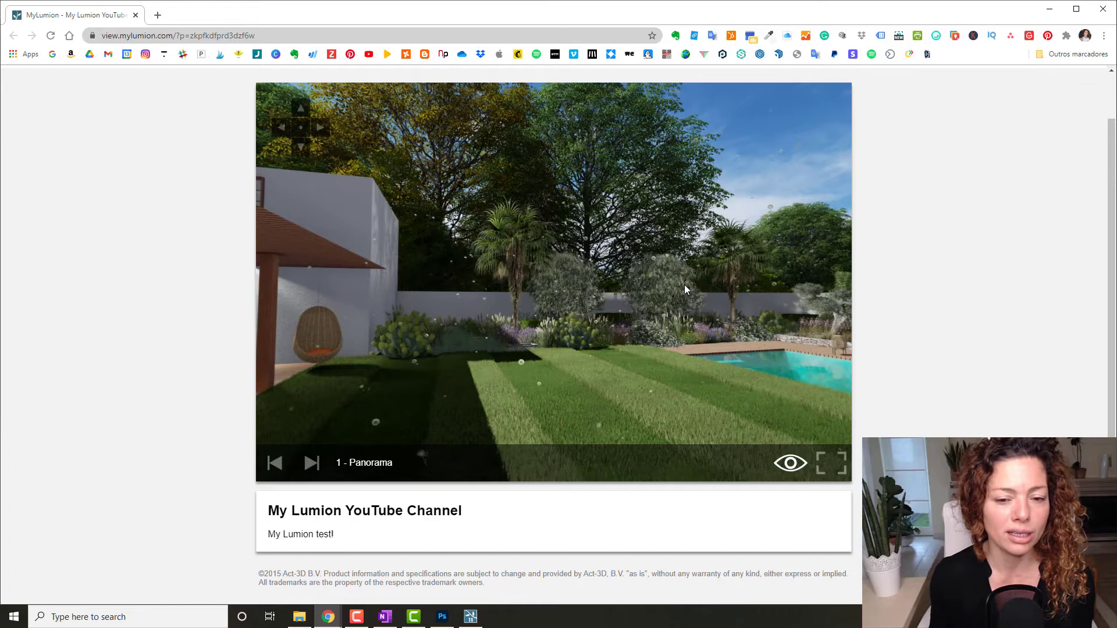
pyautogui.moveTo(684, 285); pyautogui.dragTo(267, 215)
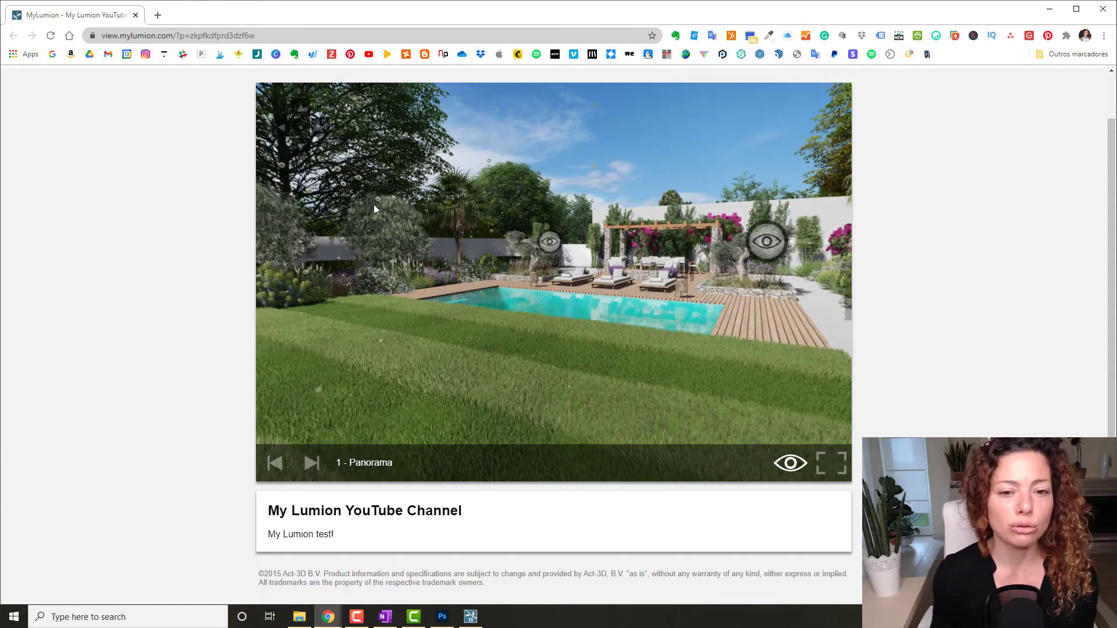
pyautogui.click(766, 242)
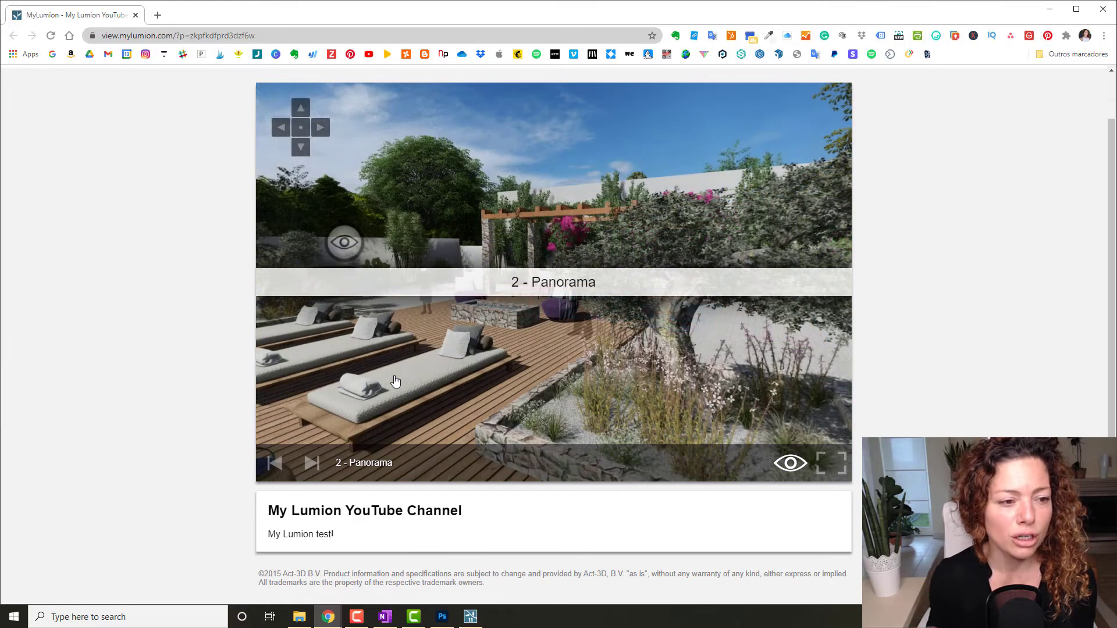
# - Look around the second panorama, from the sun loungers and olive tree to the palm trees
pyautogui.moveTo(394, 381); pyautogui.dragTo(113, 391)
pyautogui.moveTo(449, 215); pyautogui.dragTo(164, 567)
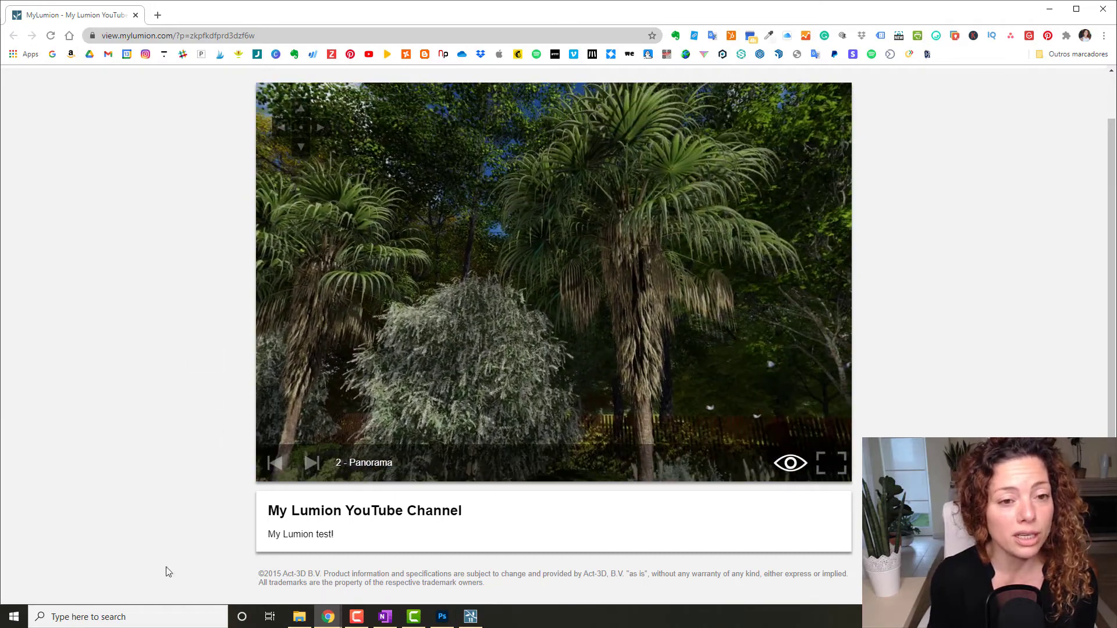
pyautogui.rightClick(199, 603)
pyautogui.moveTo(606, 216); pyautogui.dragTo(478, 278)
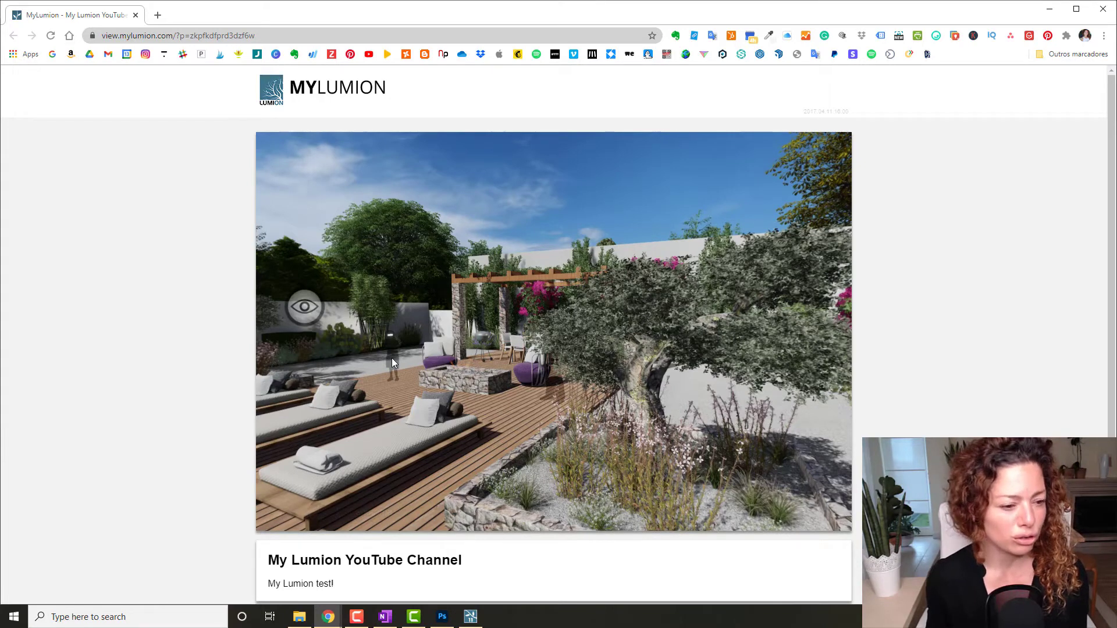
# - Switch to Lumion and close the completed MyLumion upload dialog
pyautogui.moveTo(509, 386)
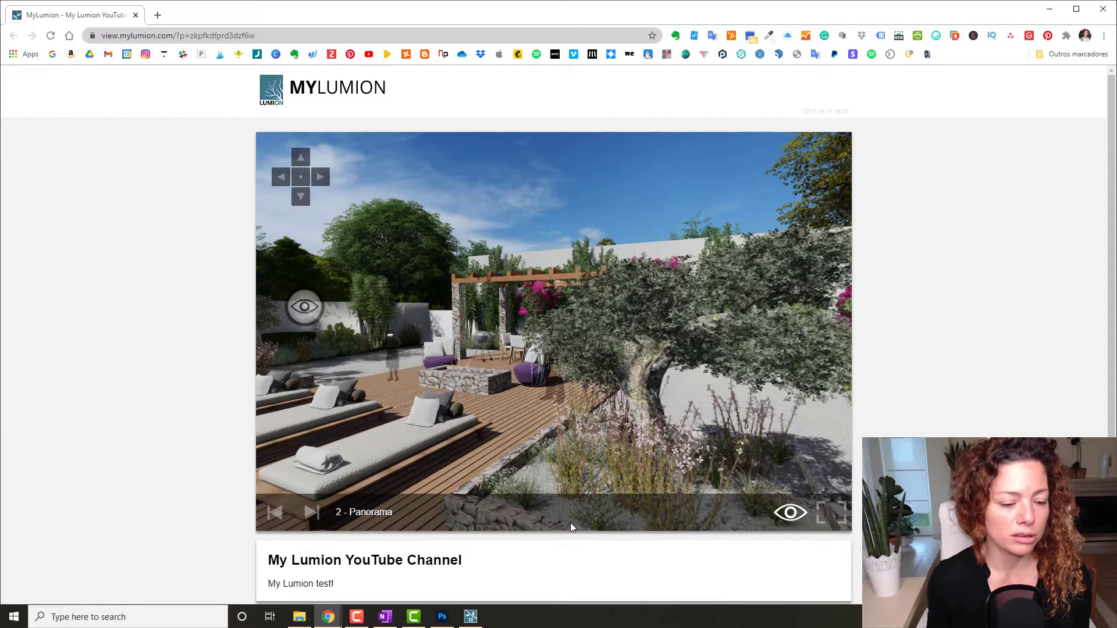
pyautogui.click(471, 616)
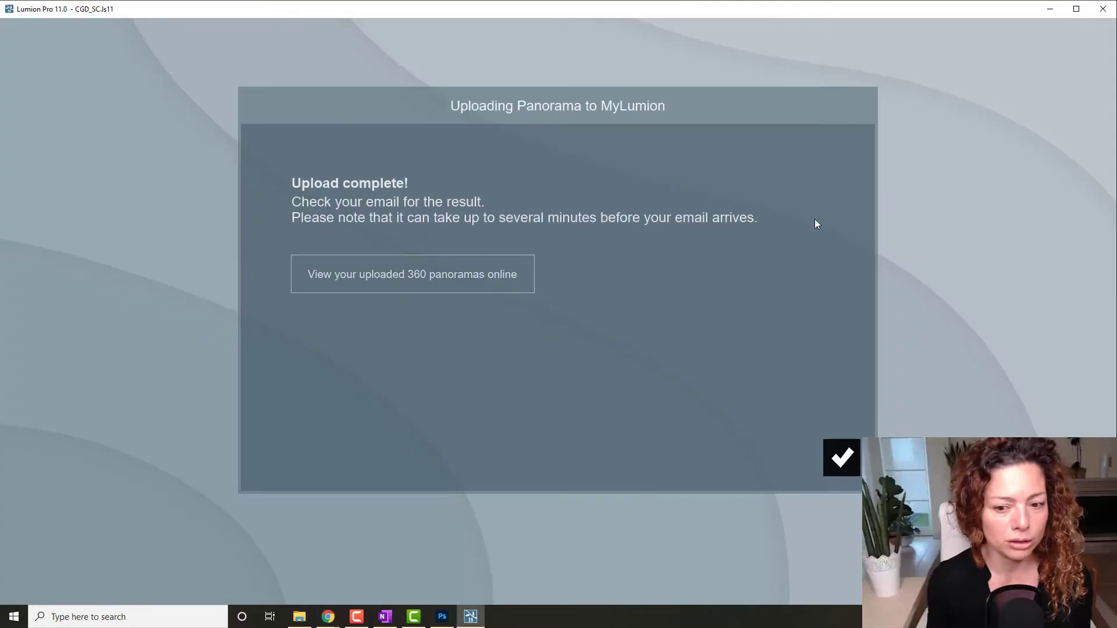
pyautogui.click(842, 458)
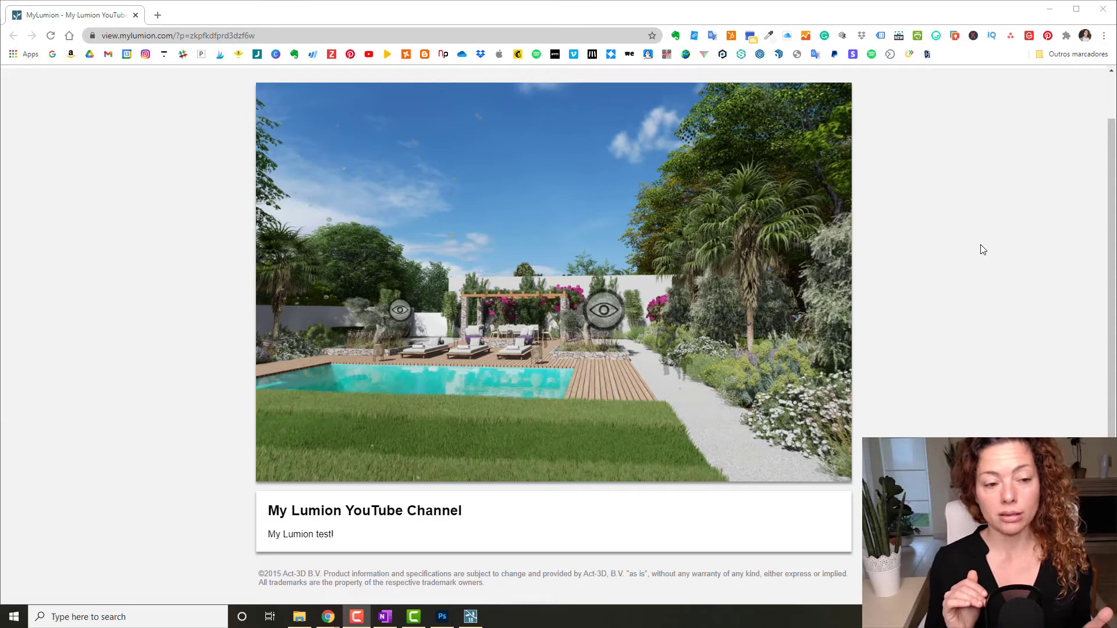
# - Reset the first panorama to its starting view and turn it towards the driveway beside the terrace
pyautogui.moveTo(612, 387)
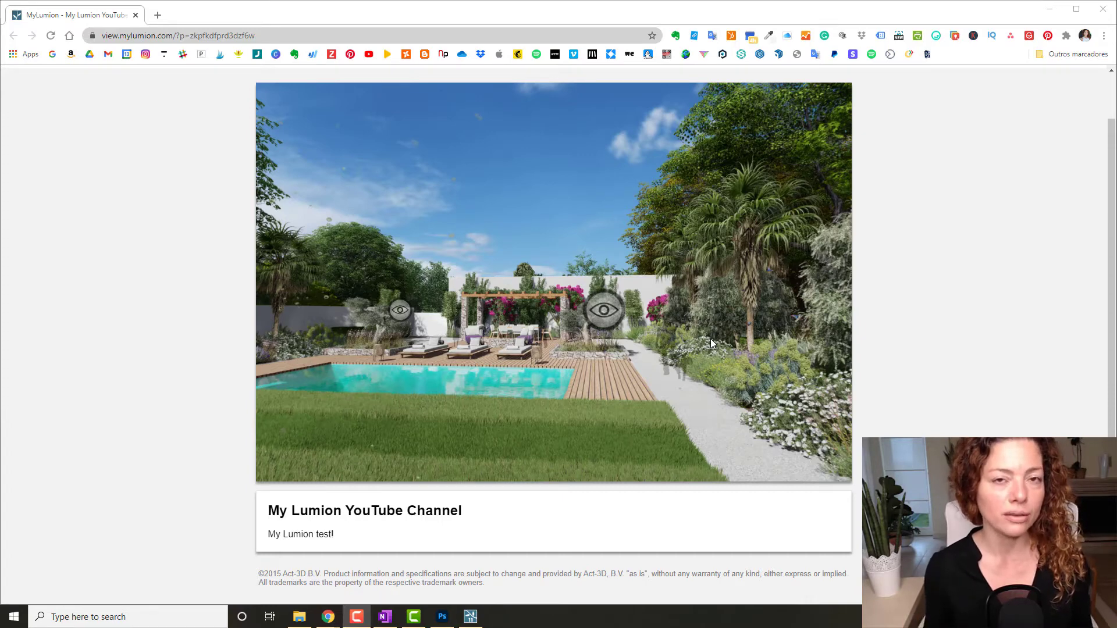
pyautogui.moveTo(581, 290)
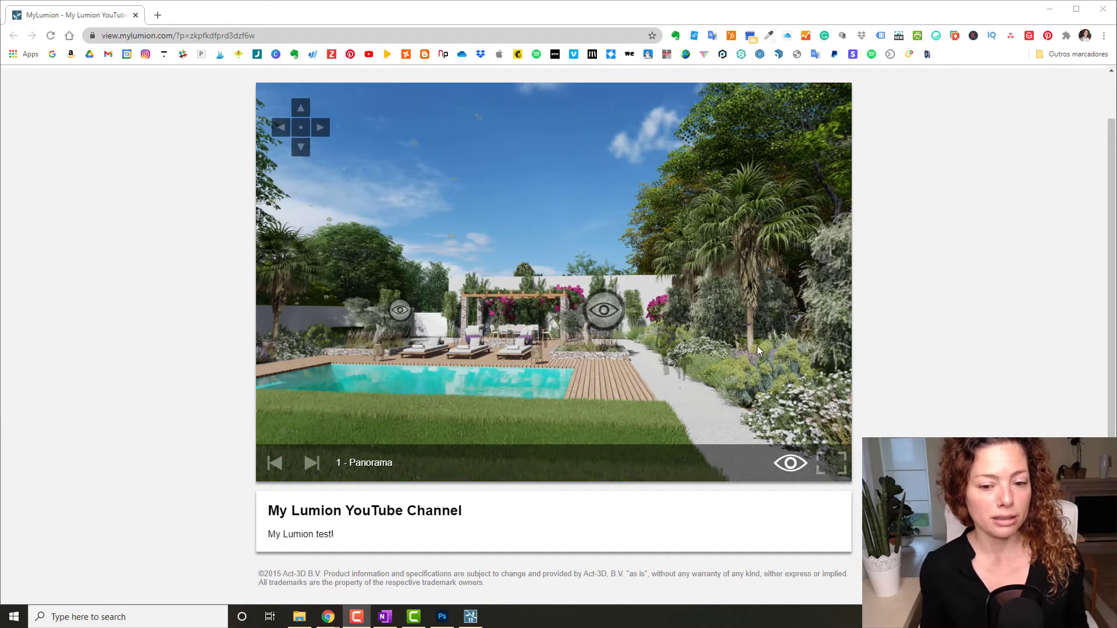
pyautogui.click(300, 128)
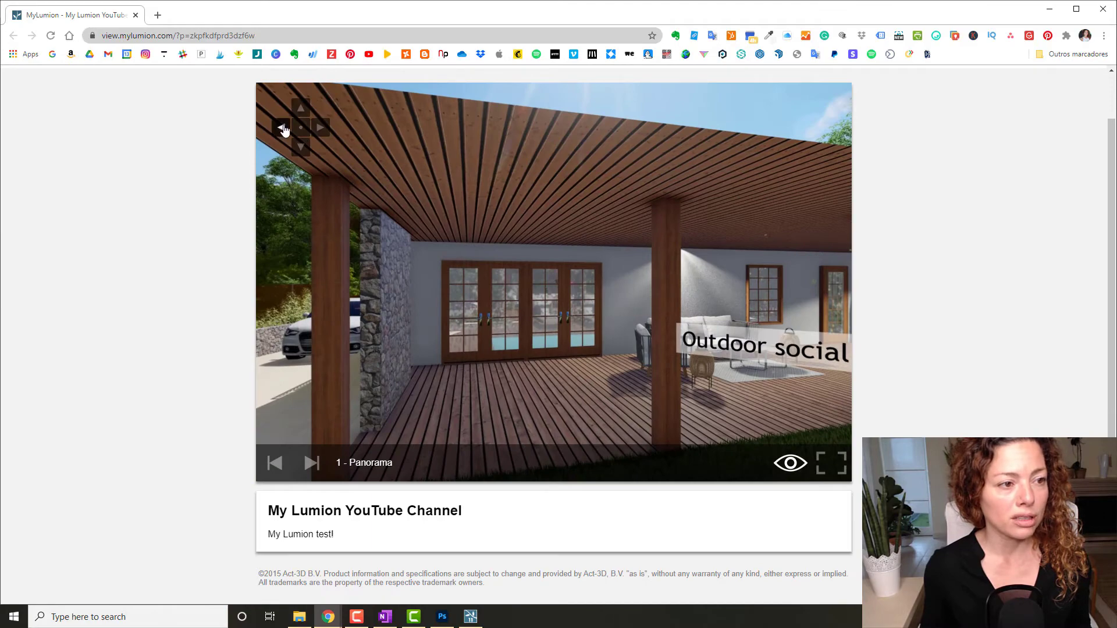
pyautogui.click(284, 129)
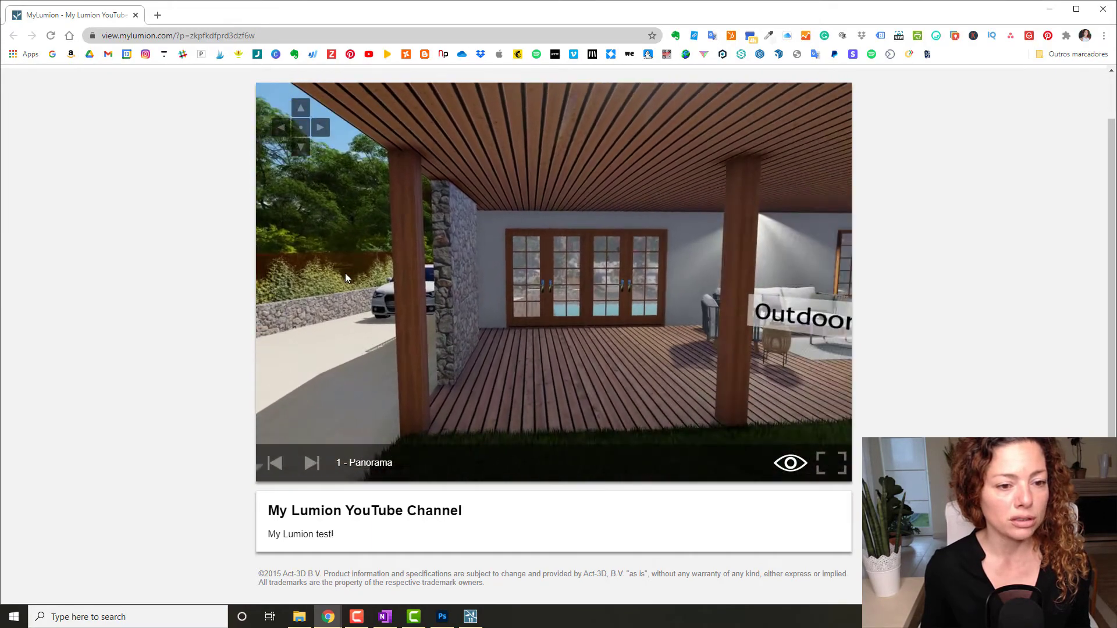
pyautogui.moveTo(346, 273); pyautogui.dragTo(398, 278)
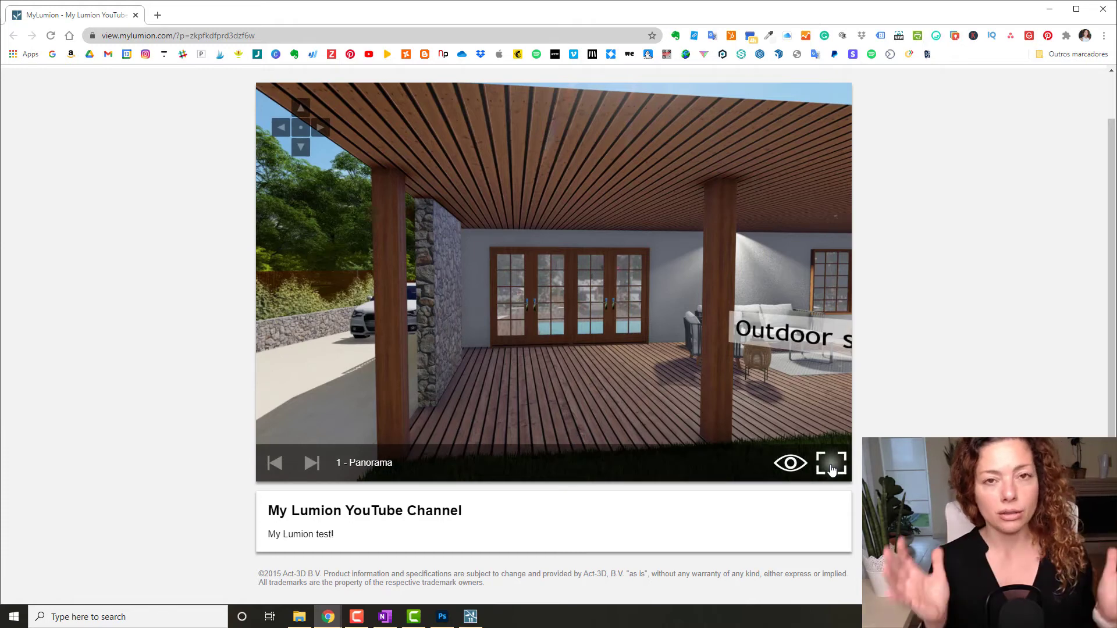
# - Turn the viewpoints off and on again, and look across the lawn to the viewpoint markers around the pool
pyautogui.click(791, 465)
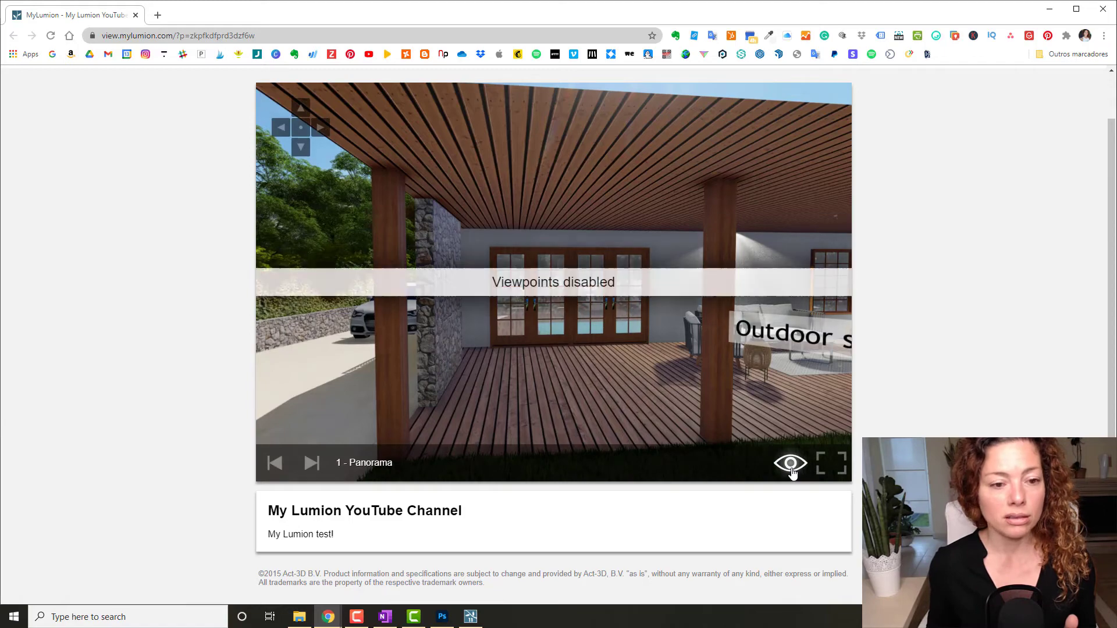
pyautogui.click(792, 465)
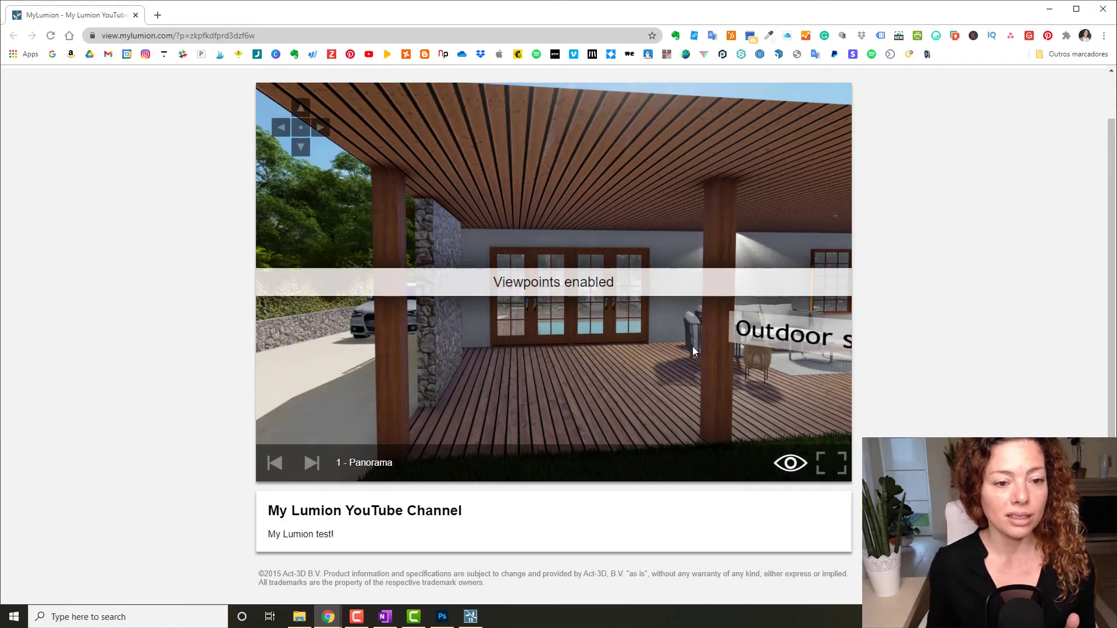
pyautogui.moveTo(694, 349); pyautogui.dragTo(273, 366)
pyautogui.moveTo(651, 291); pyautogui.dragTo(478, 314)
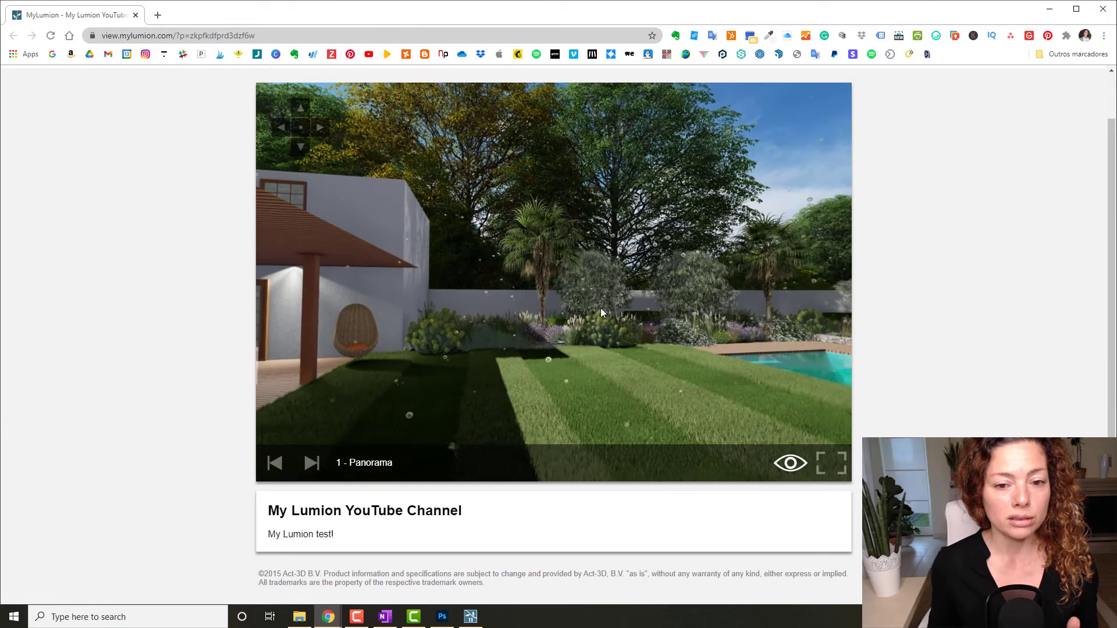
pyautogui.moveTo(756, 315); pyautogui.dragTo(574, 322)
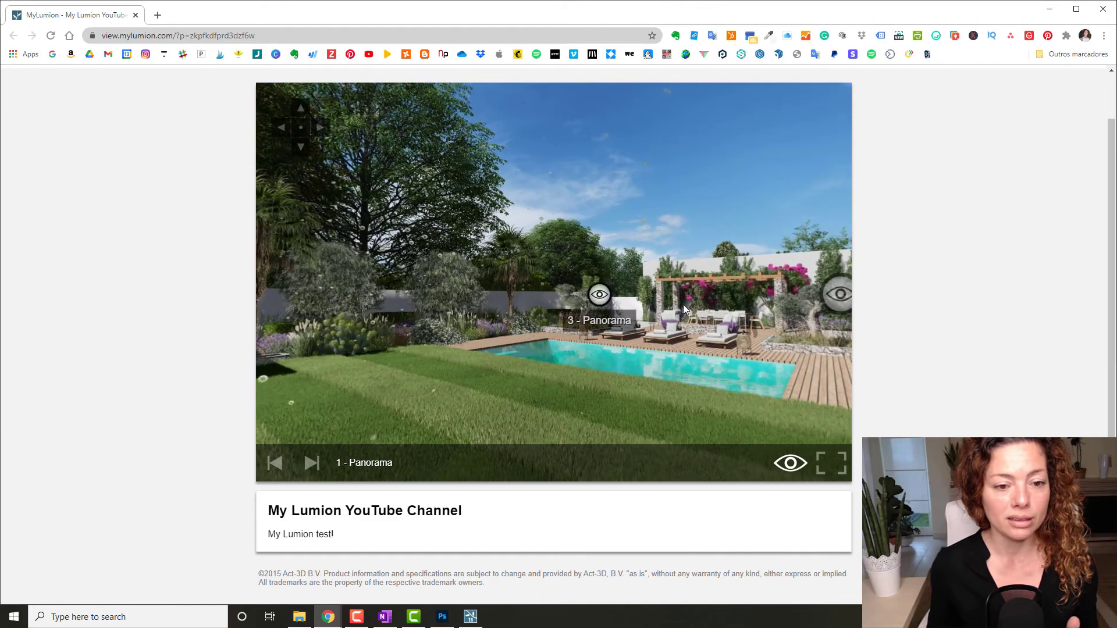
pyautogui.moveTo(703, 323); pyautogui.dragTo(590, 319)
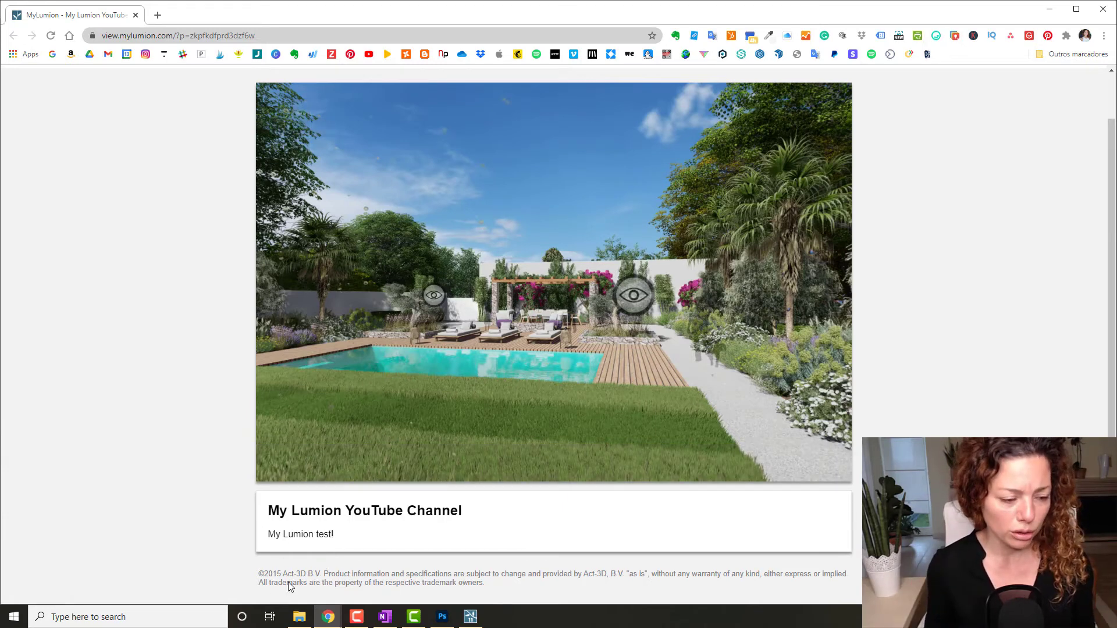
# - Enter the second panorama through its viewpoint and examine the surroundings of the pool and the view back to the house
pyautogui.moveTo(635, 393)
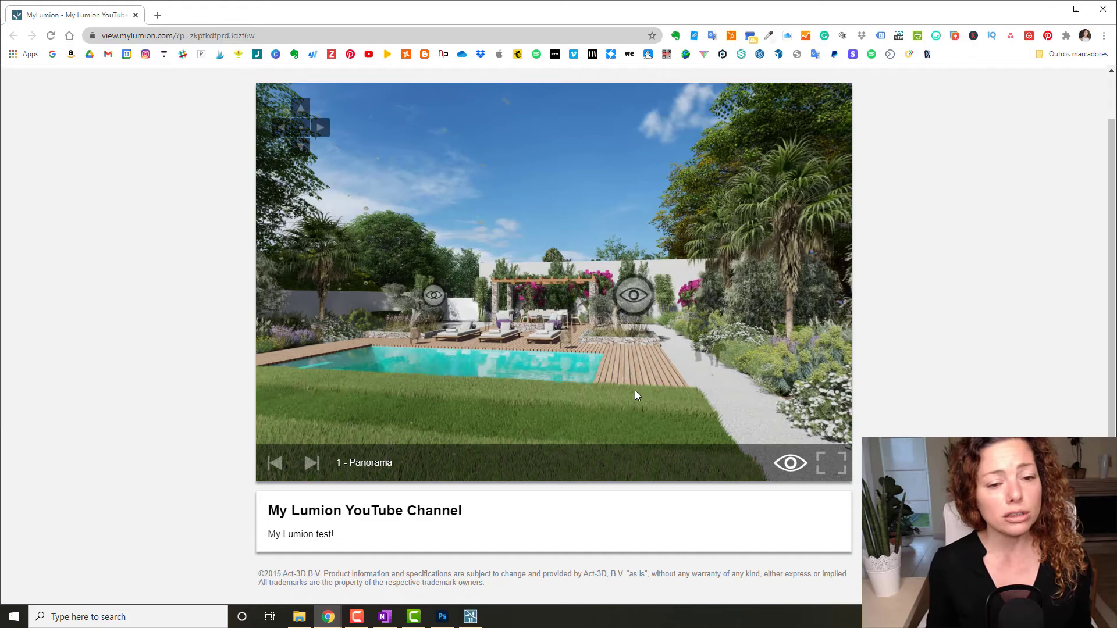
pyautogui.click(634, 295)
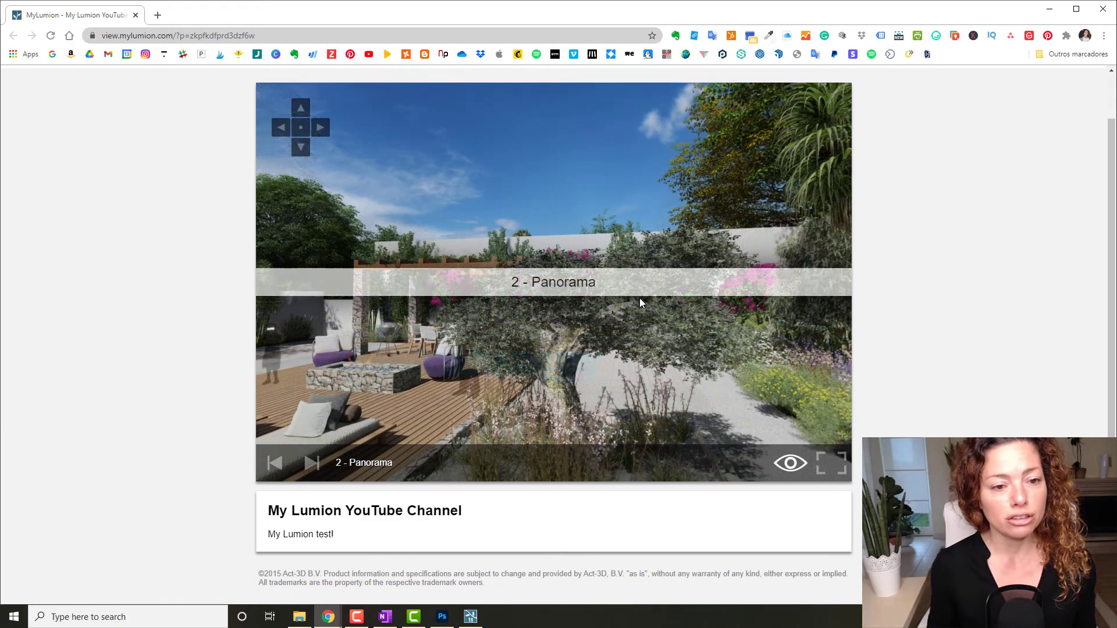
pyautogui.moveTo(547, 347); pyautogui.dragTo(814, 340)
pyautogui.moveTo(425, 361); pyautogui.dragTo(844, 306)
pyautogui.moveTo(715, 186); pyautogui.dragTo(846, 226)
pyautogui.moveTo(577, 246); pyautogui.dragTo(317, 291)
pyautogui.moveTo(627, 202); pyautogui.dragTo(683, 235)
pyautogui.moveTo(424, 273); pyautogui.dragTo(505, 204)
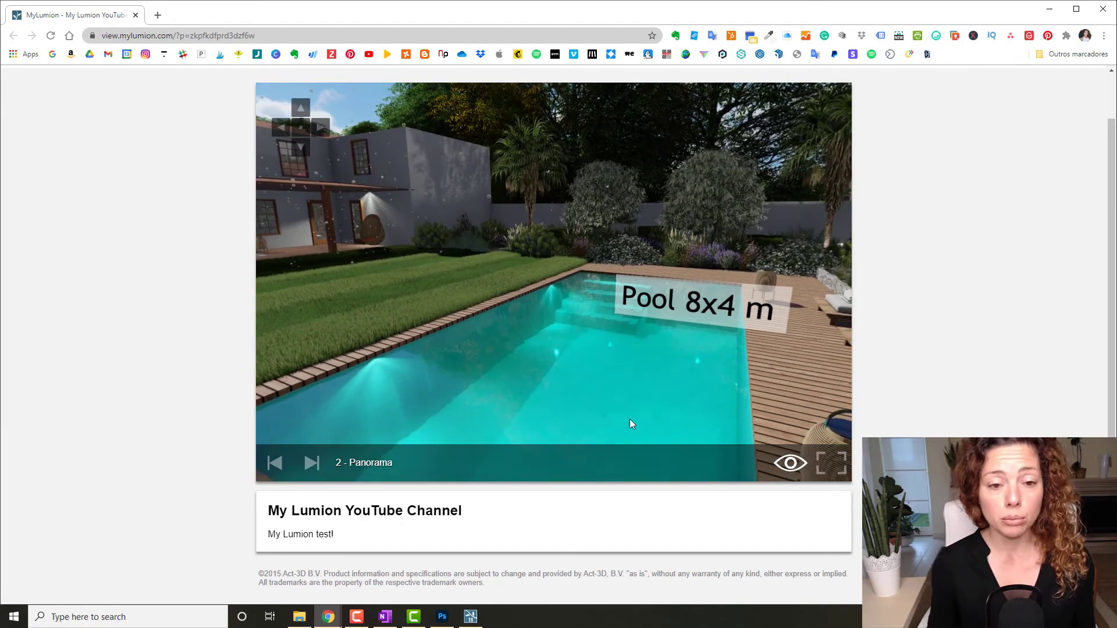
pyautogui.moveTo(531, 301); pyautogui.dragTo(904, 351)
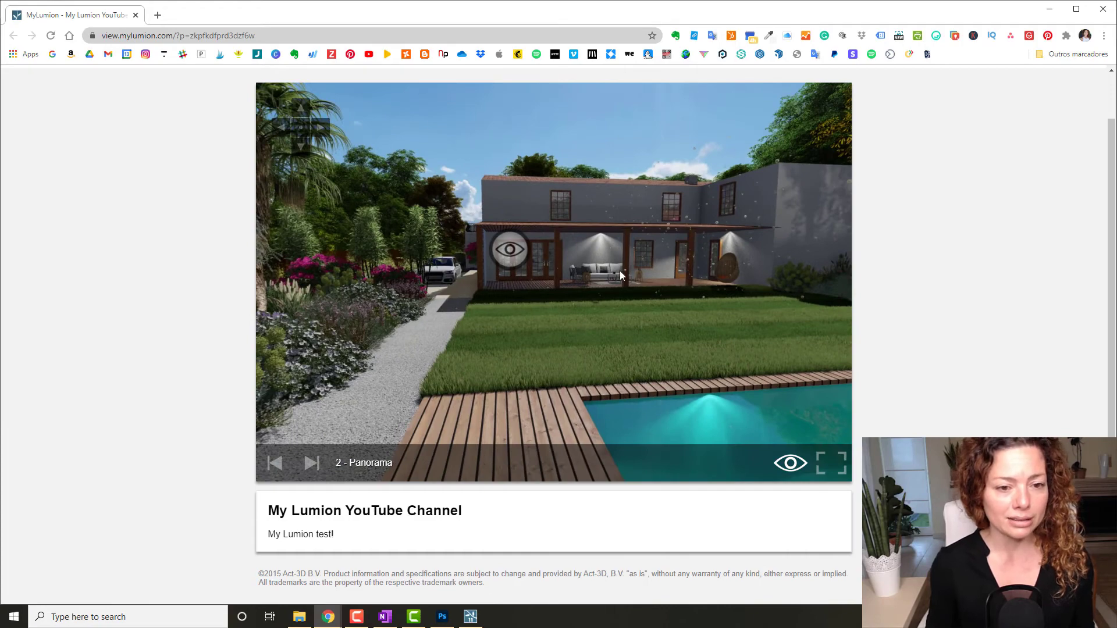
pyautogui.moveTo(637, 266); pyautogui.dragTo(534, 267)
# - Enter the third panorama and look around the outdoor dining area, fire pit and wooden deck
pyautogui.click(590, 262)
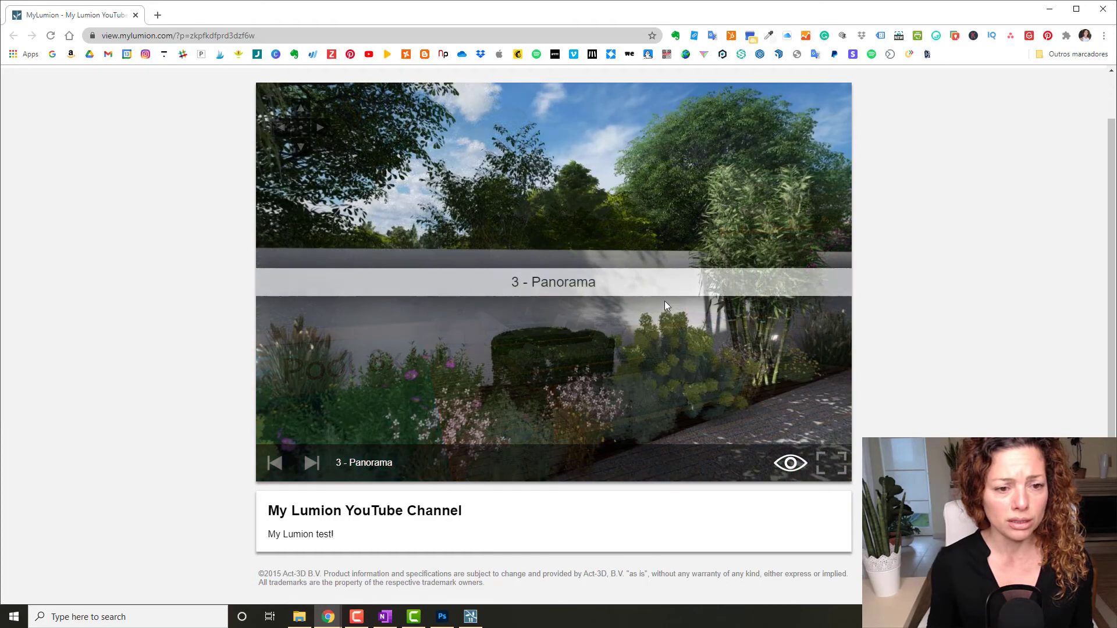
pyautogui.moveTo(462, 257)
pyautogui.mouseDown()
pyautogui.moveTo(594, 270)
pyautogui.moveTo(719, 265)
pyautogui.moveTo(469, 250)
pyautogui.mouseUp()
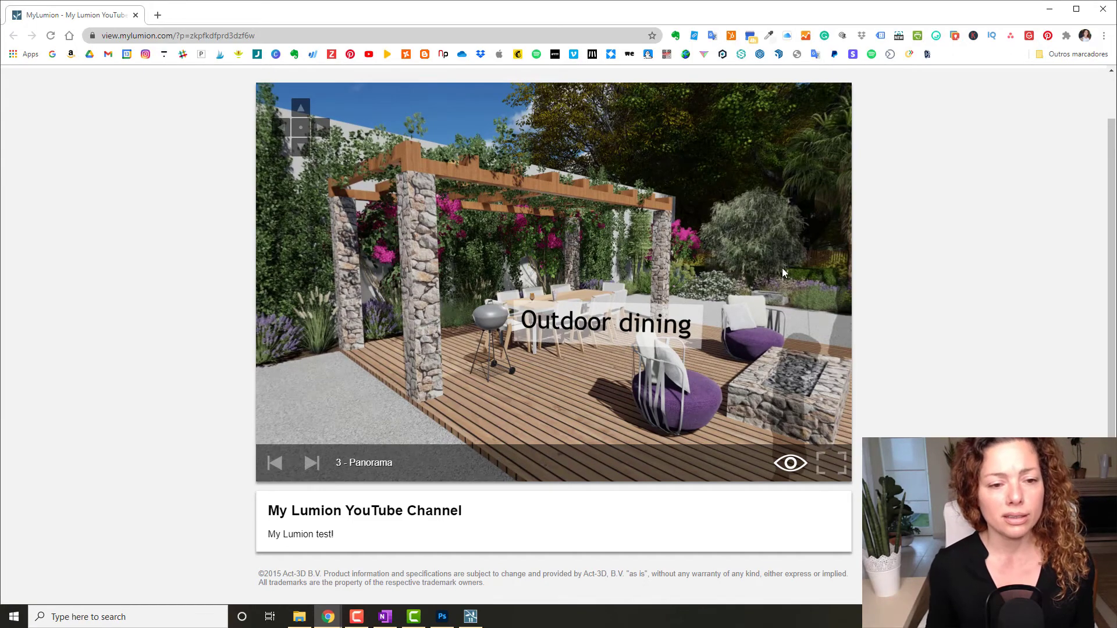
pyautogui.moveTo(781, 267); pyautogui.dragTo(383, 330)
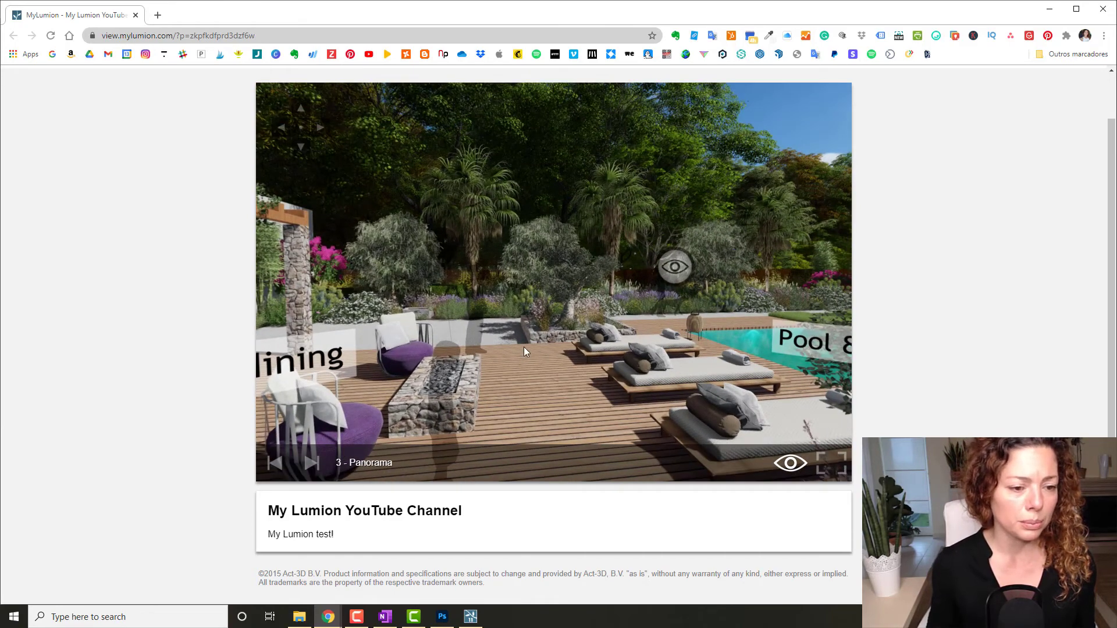
pyautogui.moveTo(524, 351); pyautogui.dragTo(487, 343)
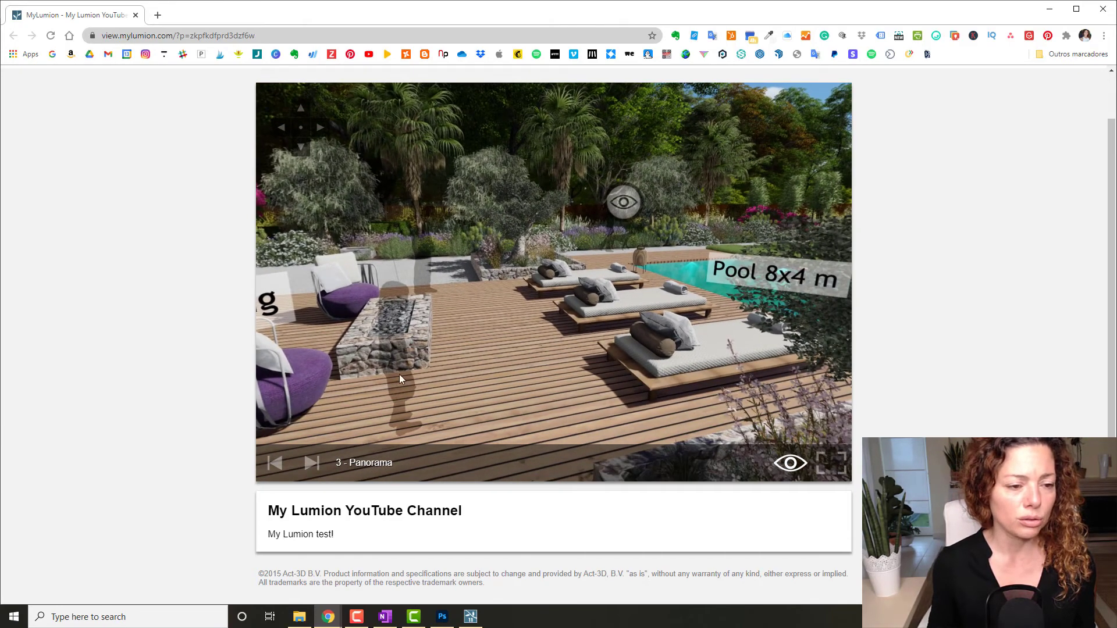
# - Look over the sun loungers towards the pool and house, and return to the first panorama through its viewpoint
pyautogui.moveTo(629, 350); pyautogui.dragTo(604, 361)
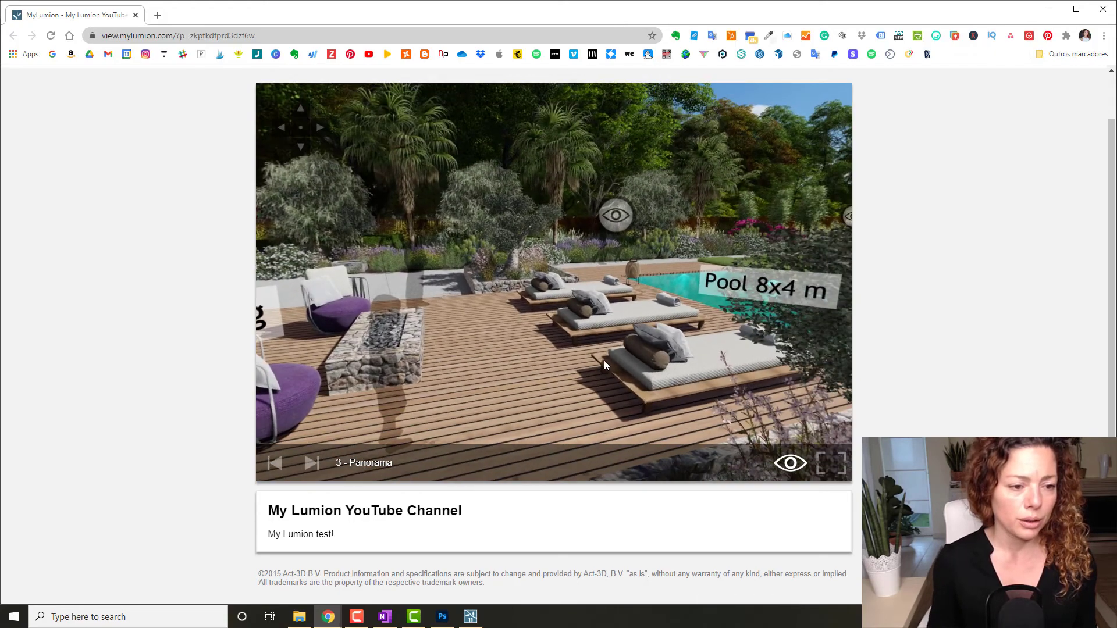
pyautogui.moveTo(499, 329); pyautogui.dragTo(567, 352)
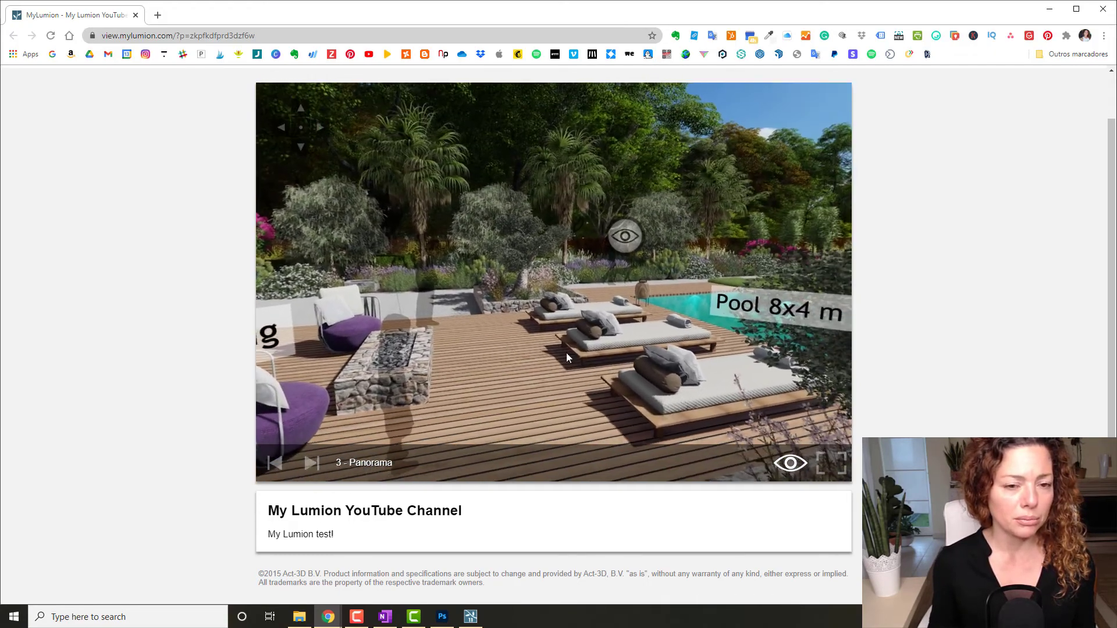
pyautogui.moveTo(731, 305); pyautogui.dragTo(688, 276)
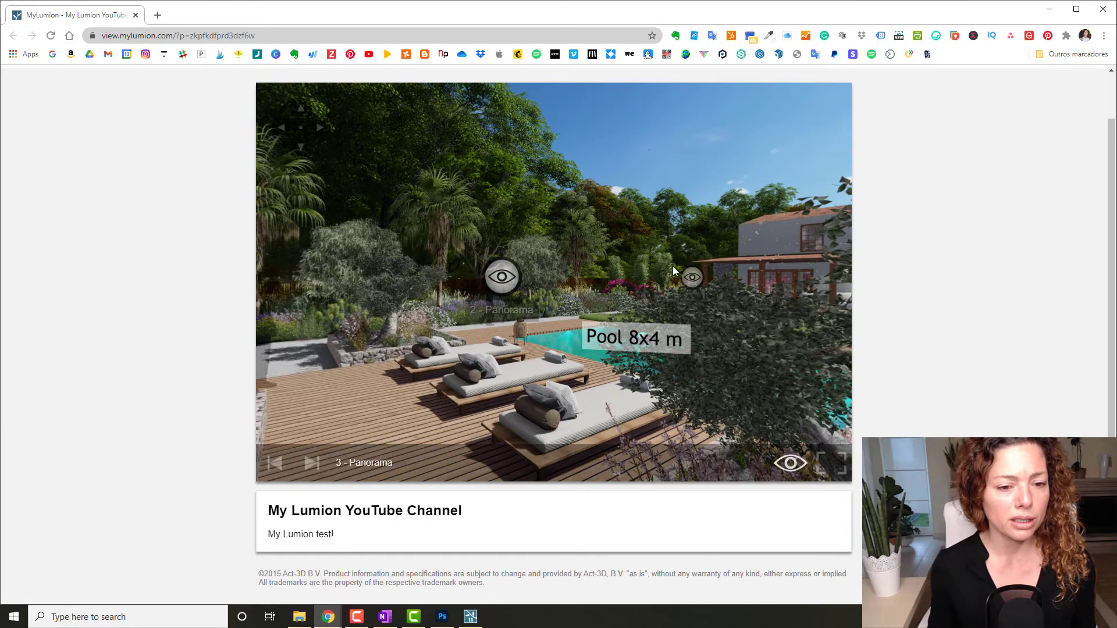
pyautogui.click(693, 279)
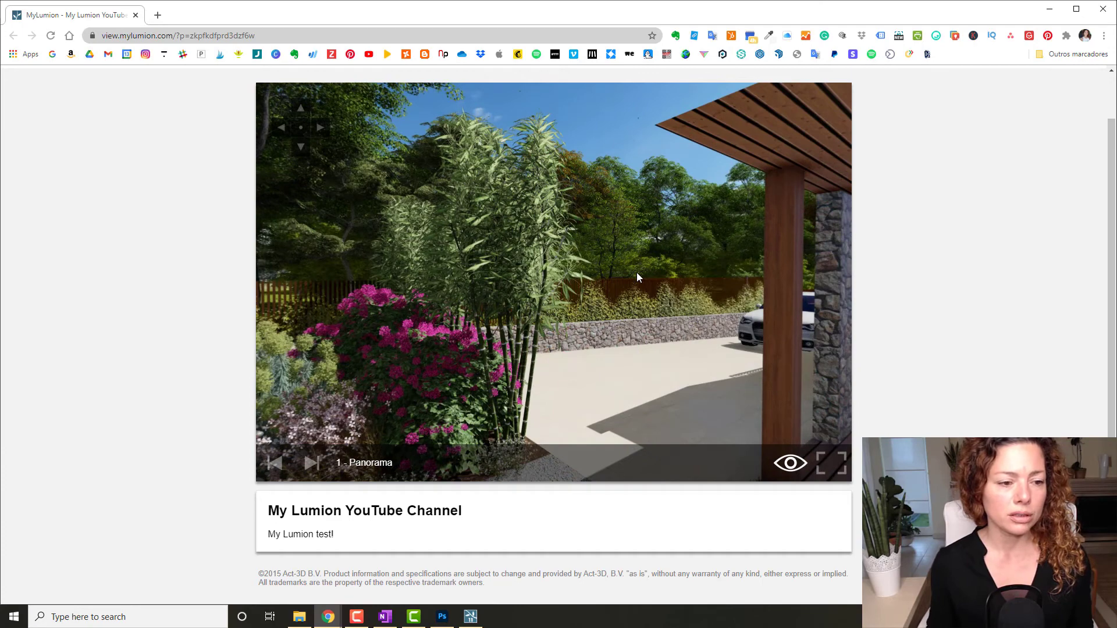
# - Look around the first panorama from the driveway and bamboo to the lawn, pool, gravel path and planting beds
pyautogui.moveTo(272, 269); pyautogui.dragTo(523, 254)
pyautogui.moveTo(395, 278); pyautogui.dragTo(768, 264)
pyautogui.moveTo(441, 271); pyautogui.dragTo(504, 276)
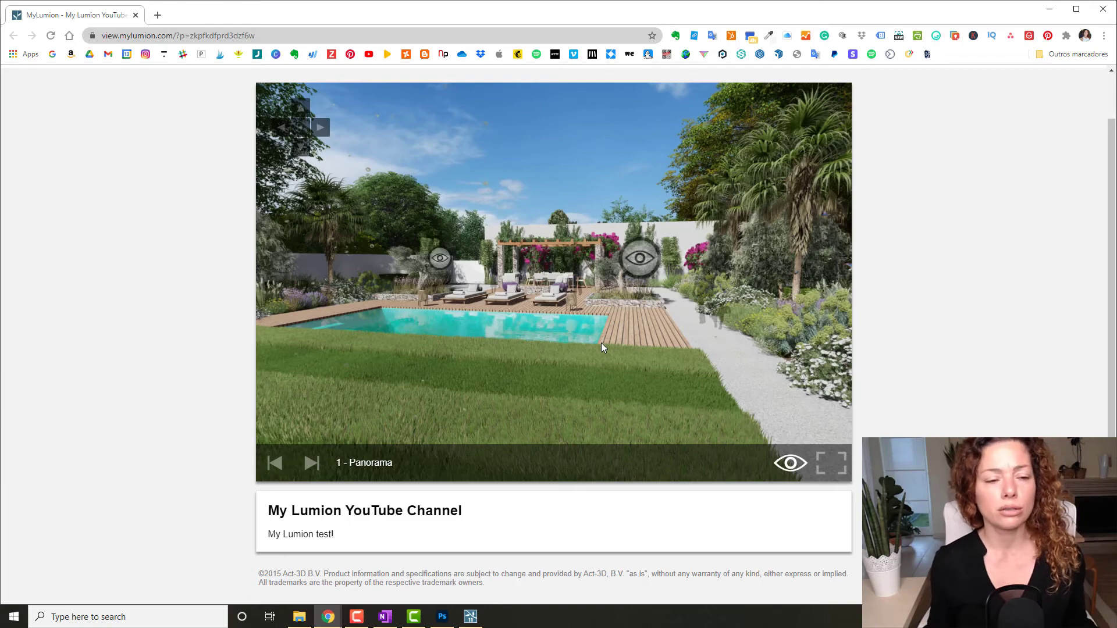
pyautogui.moveTo(655, 309); pyautogui.dragTo(328, 286)
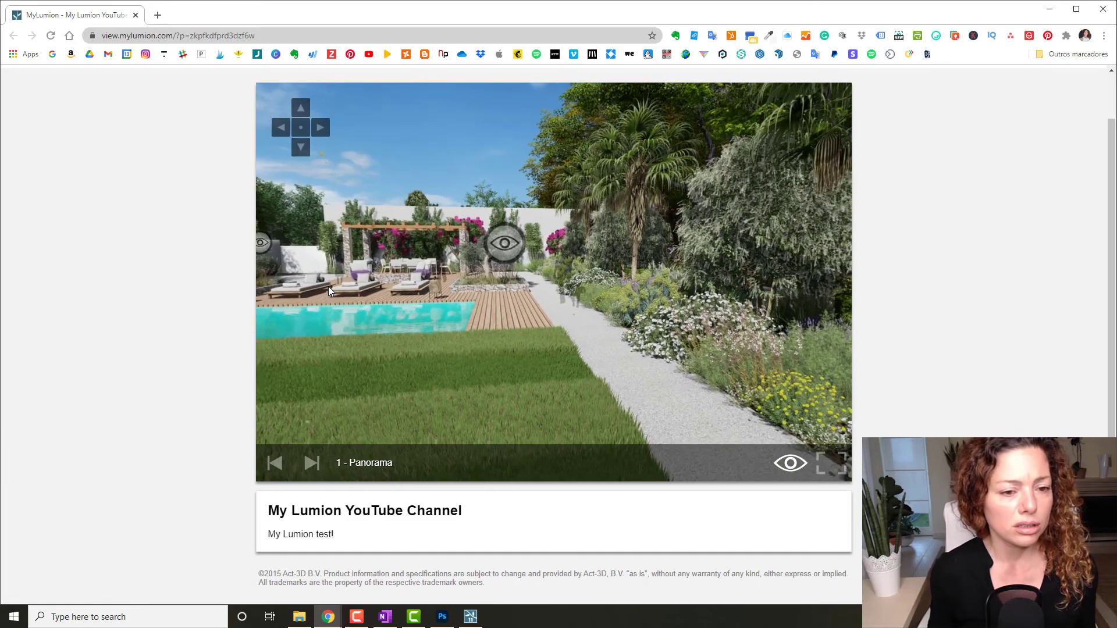
pyautogui.moveTo(498, 319); pyautogui.dragTo(368, 271)
pyautogui.moveTo(459, 280); pyautogui.dragTo(669, 238)
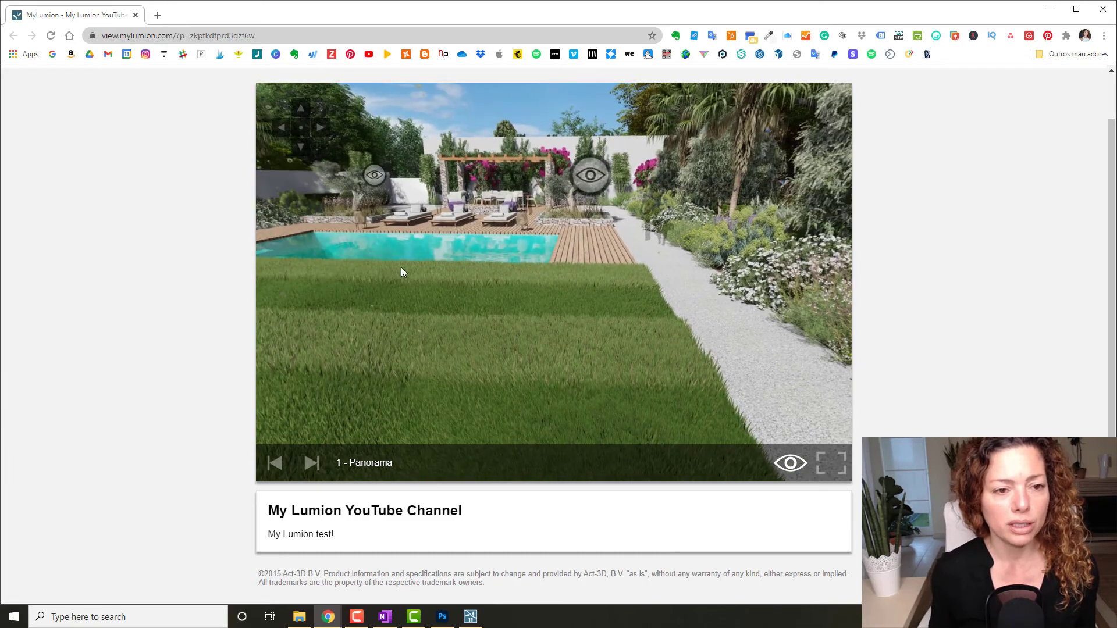
pyautogui.moveTo(401, 271); pyautogui.dragTo(581, 292)
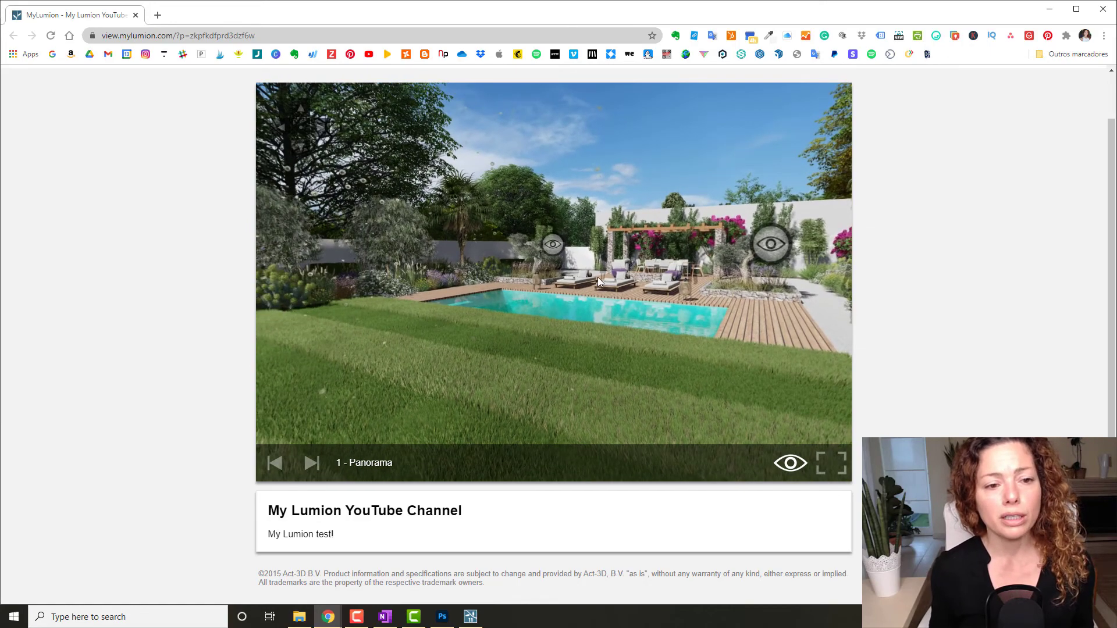
# - Enter the second panorama through its viewpoint and turn the view to the text label over the pool
pyautogui.click(759, 249)
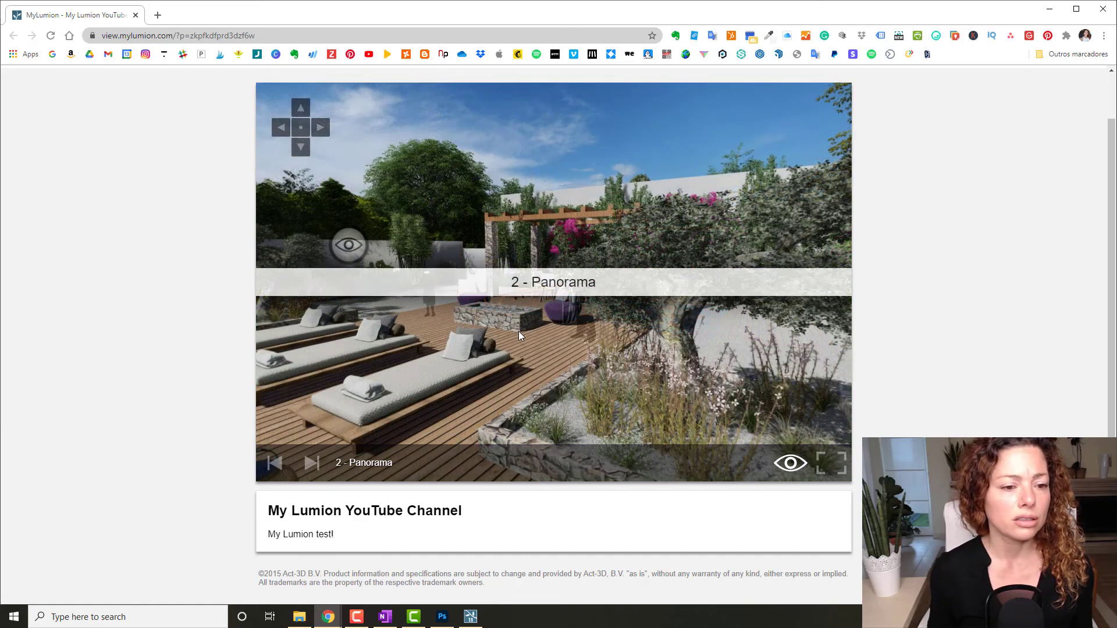
pyautogui.moveTo(459, 348); pyautogui.dragTo(682, 341)
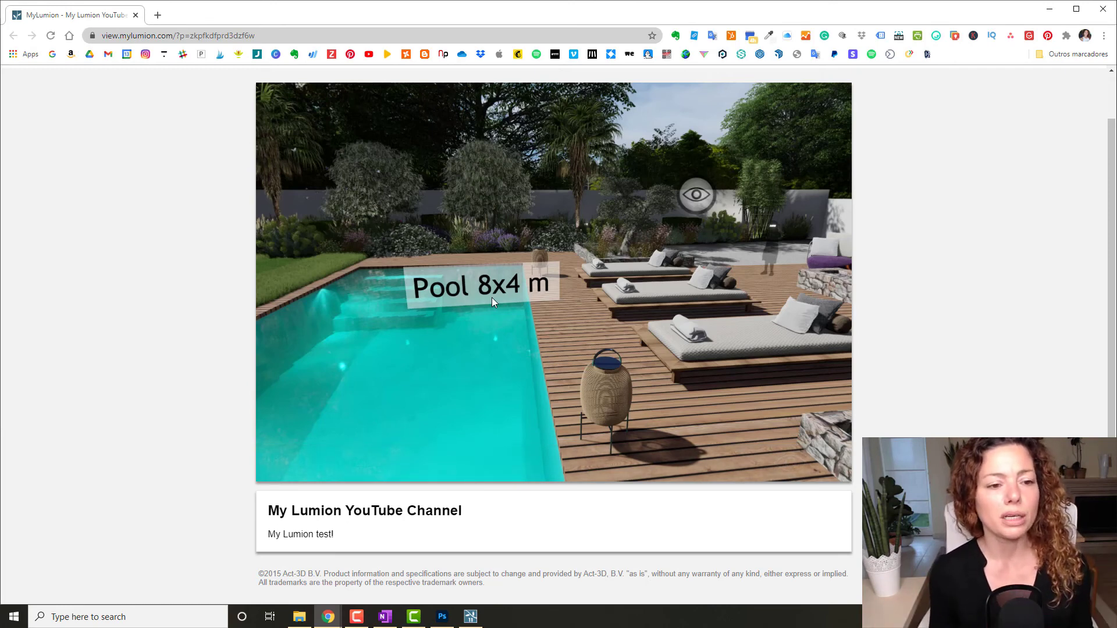
pyautogui.moveTo(480, 263)
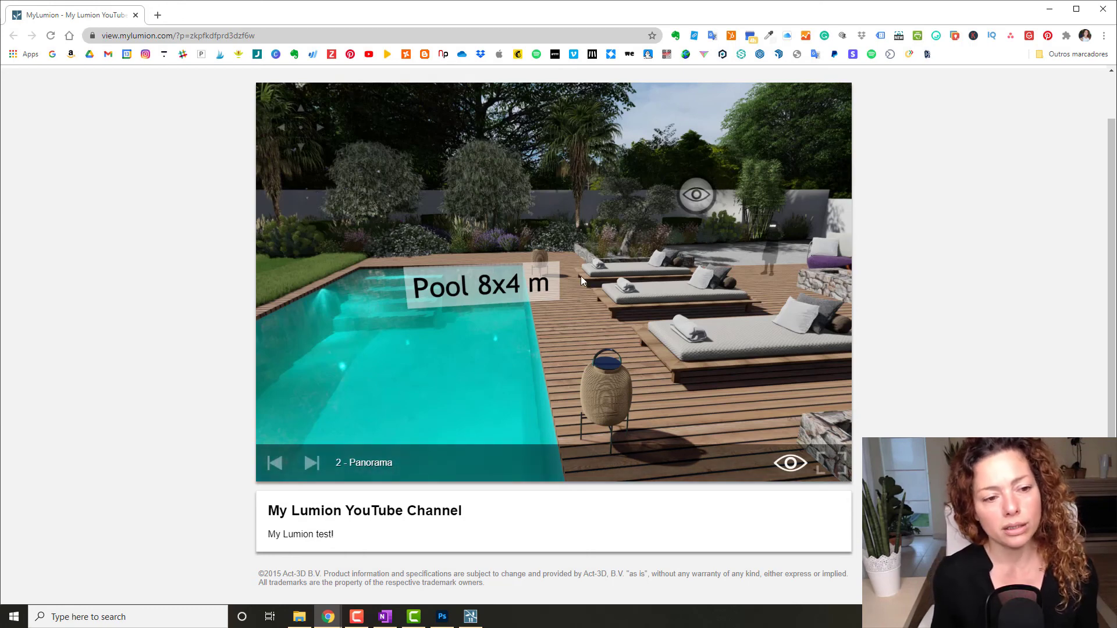